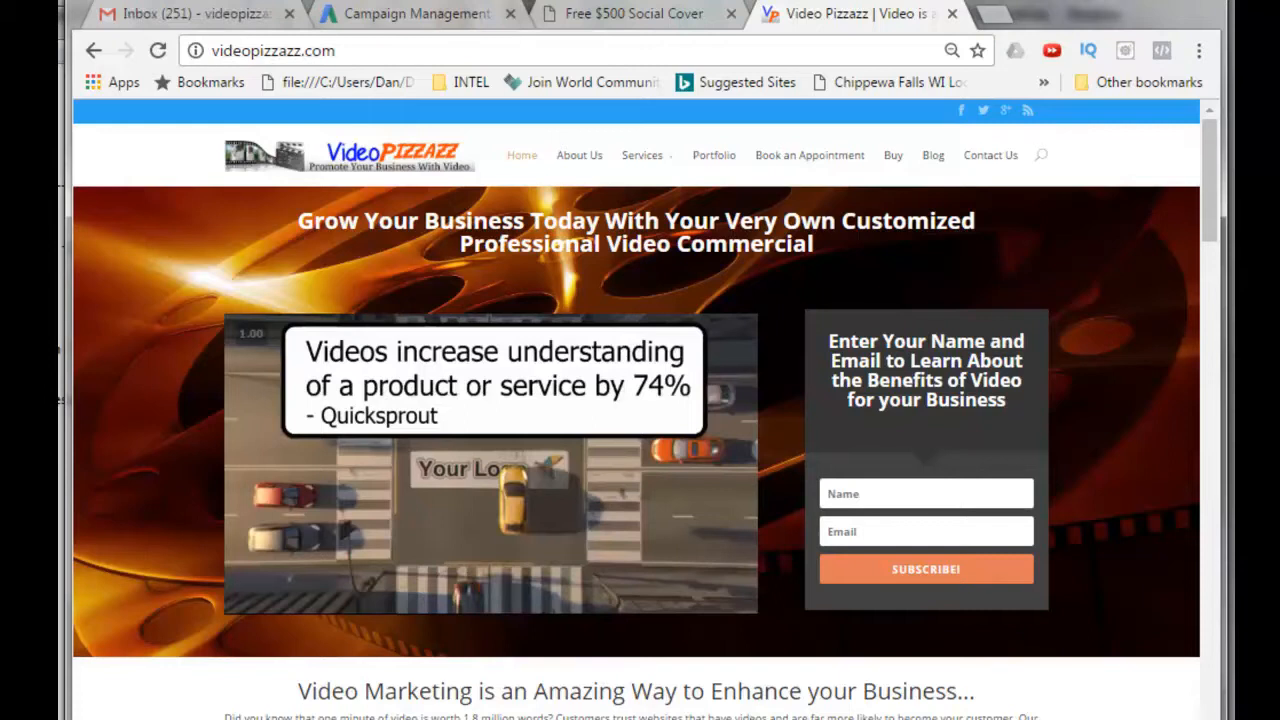
Look over the social media cover landing page, then switch to AdWords and open the Conversions tool.
{"action": "left_click", "coordinate": [617, 14]}
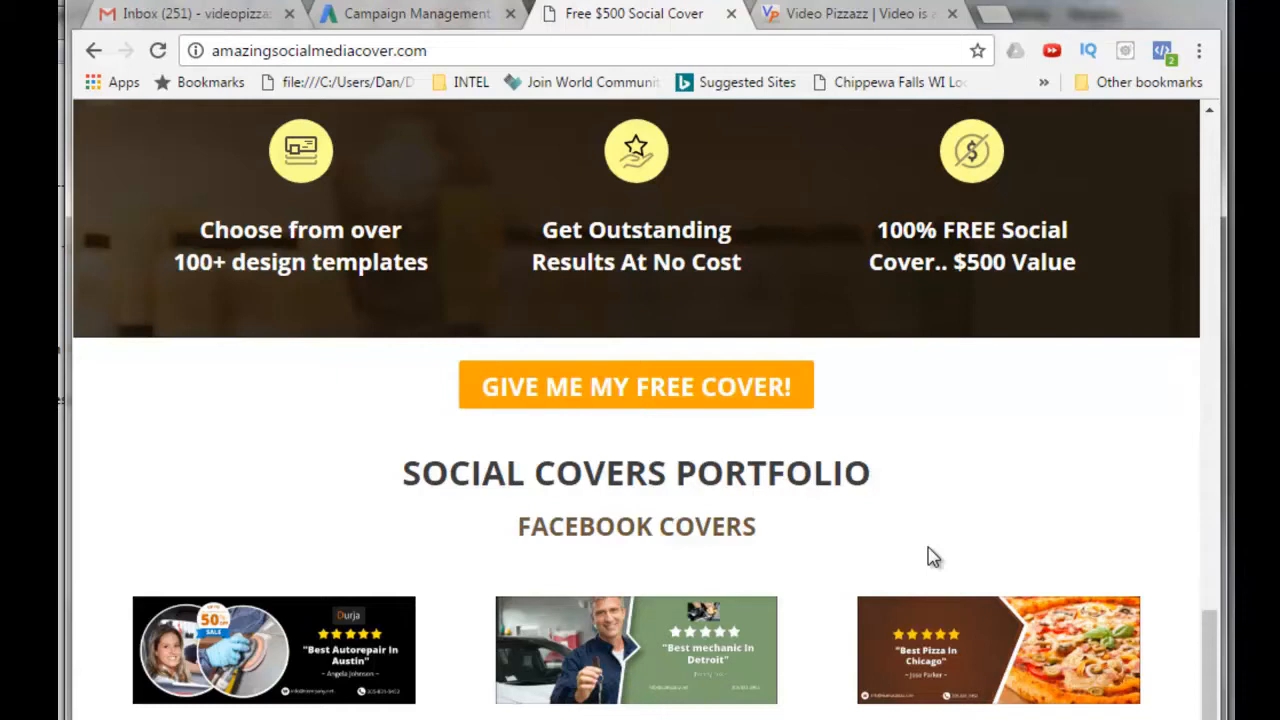
{"action": "scroll", "coordinate": [928, 552], "scroll_direction": "up", "scroll_amount": 15}
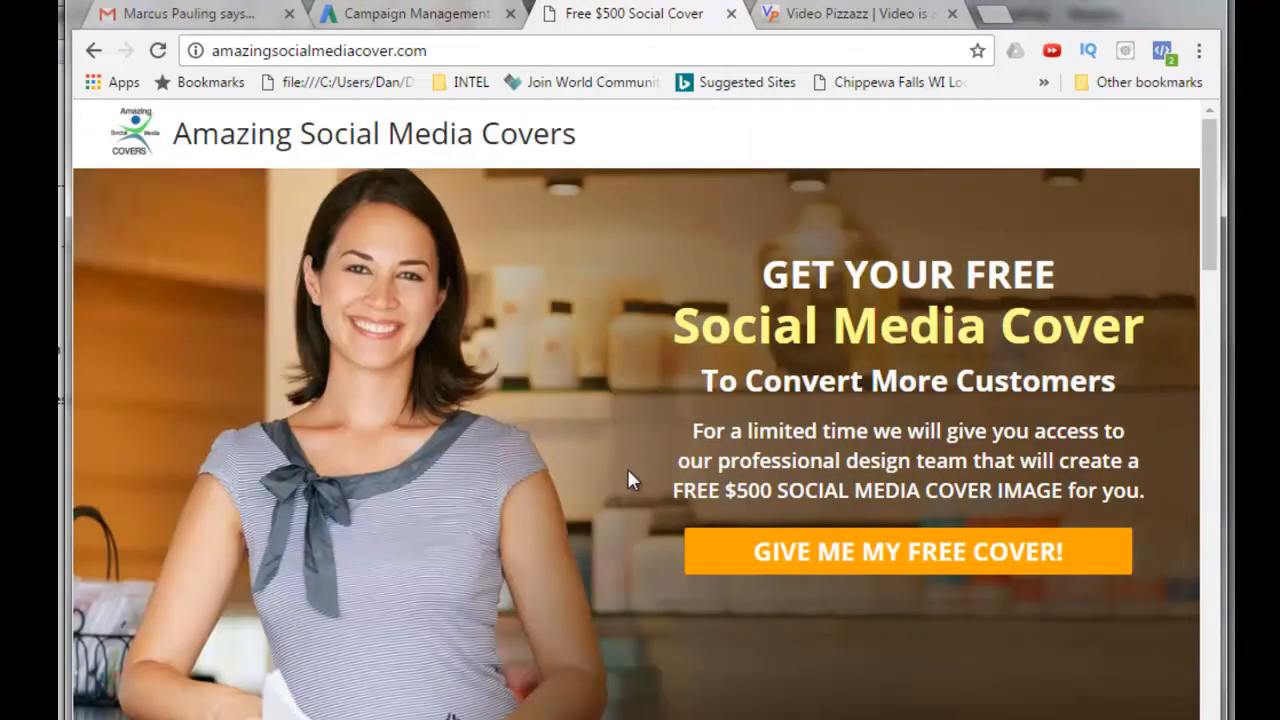
{"action": "key", "text": "ctrl+shift+Tab"}
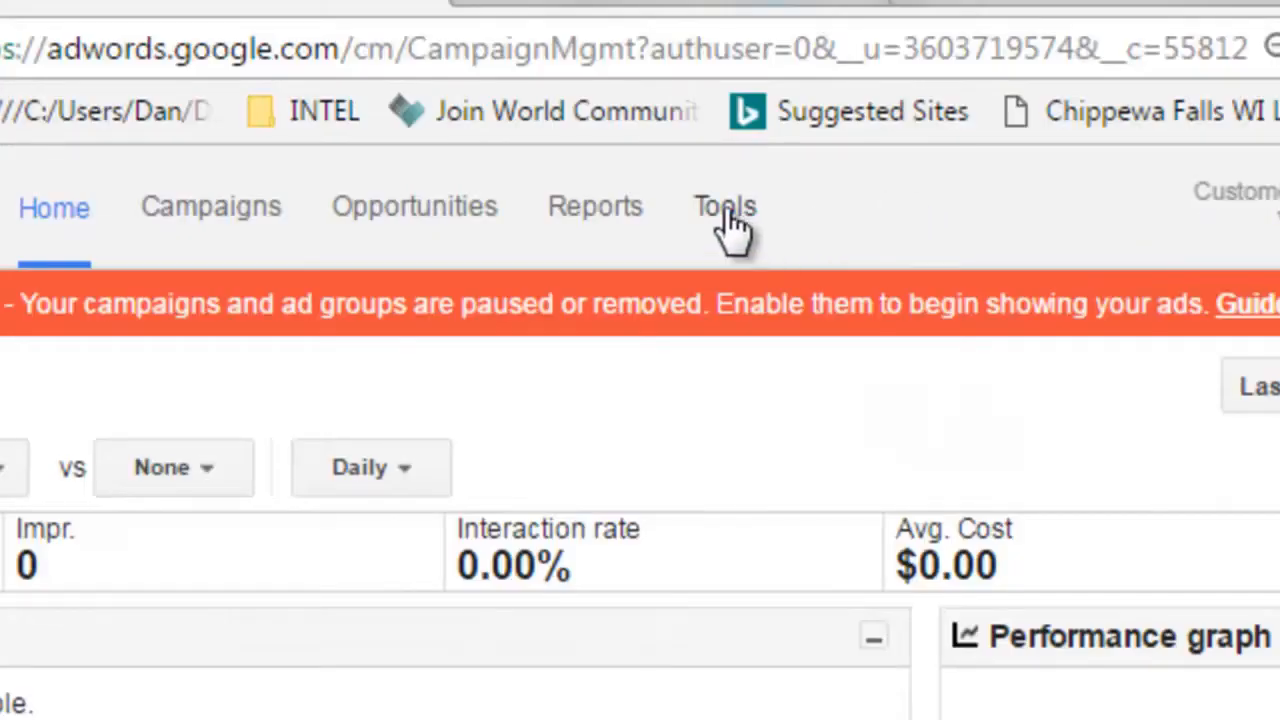
{"action": "left_click", "coordinate": [728, 212]}
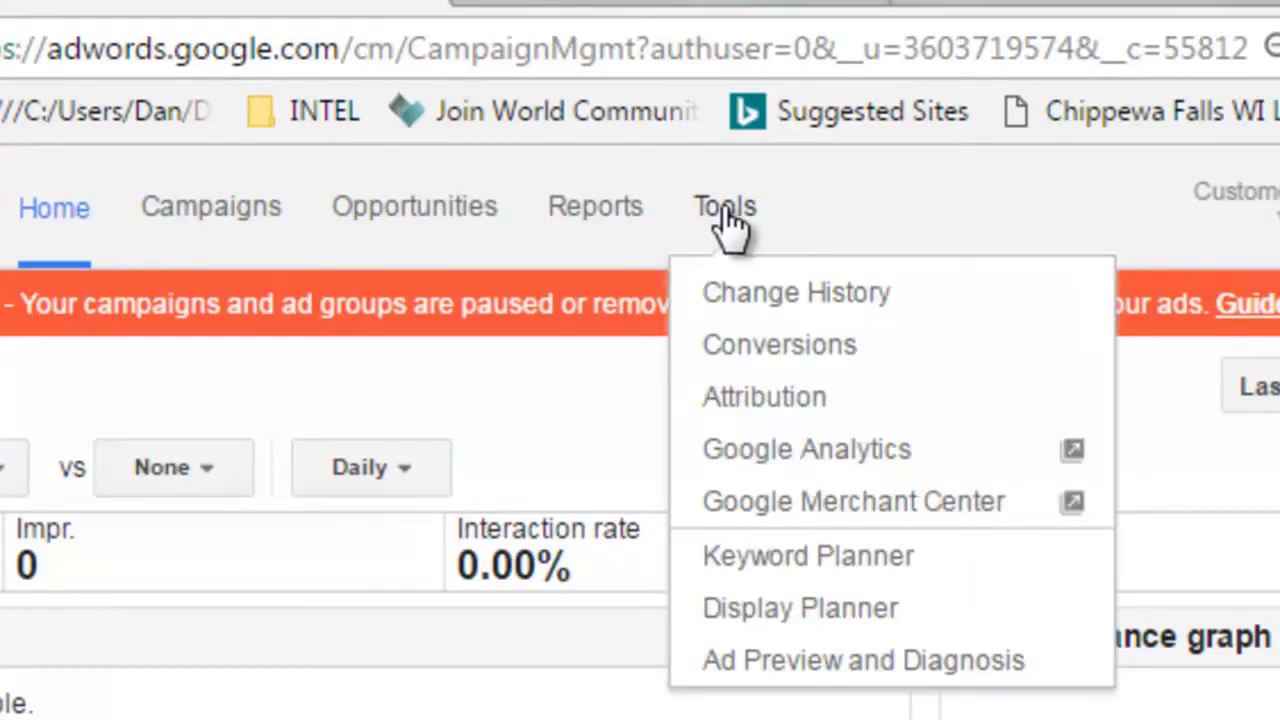
{"action": "left_click", "coordinate": [772, 345]}
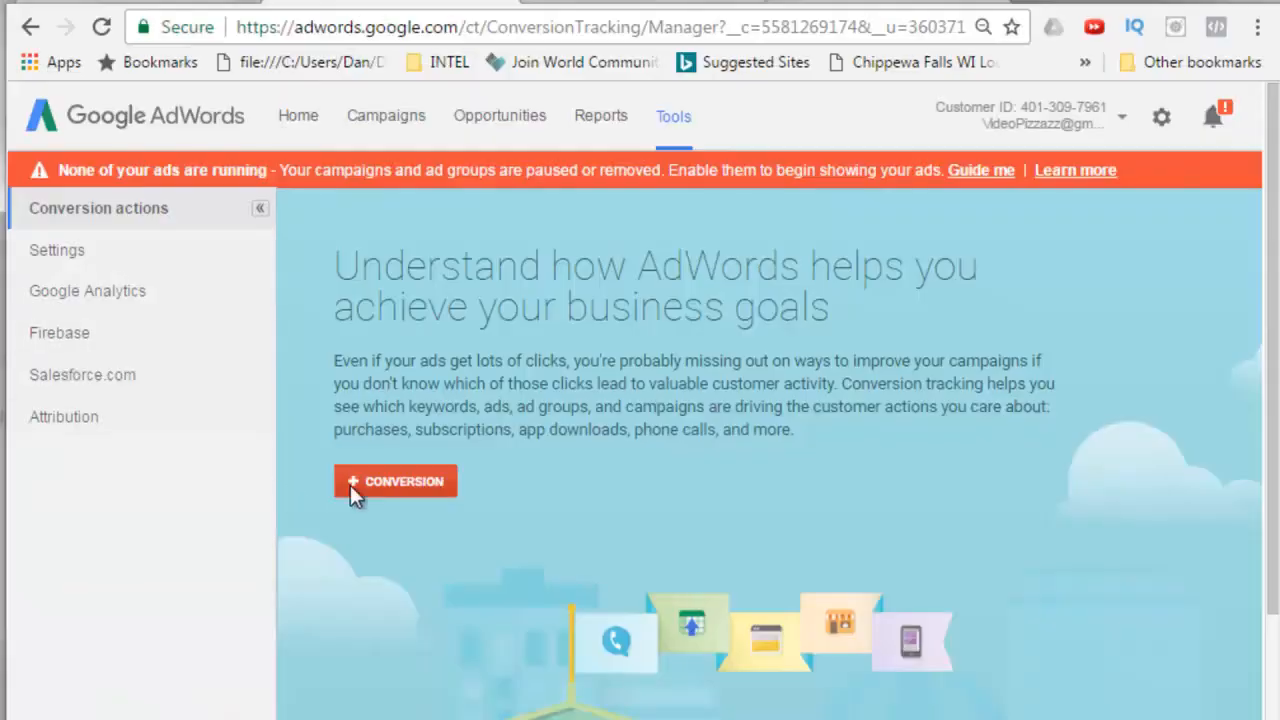
Start a new Website conversion action named Amazing Social Media Cover Conversion Tracking.
{"action": "left_click", "coordinate": [403, 483]}
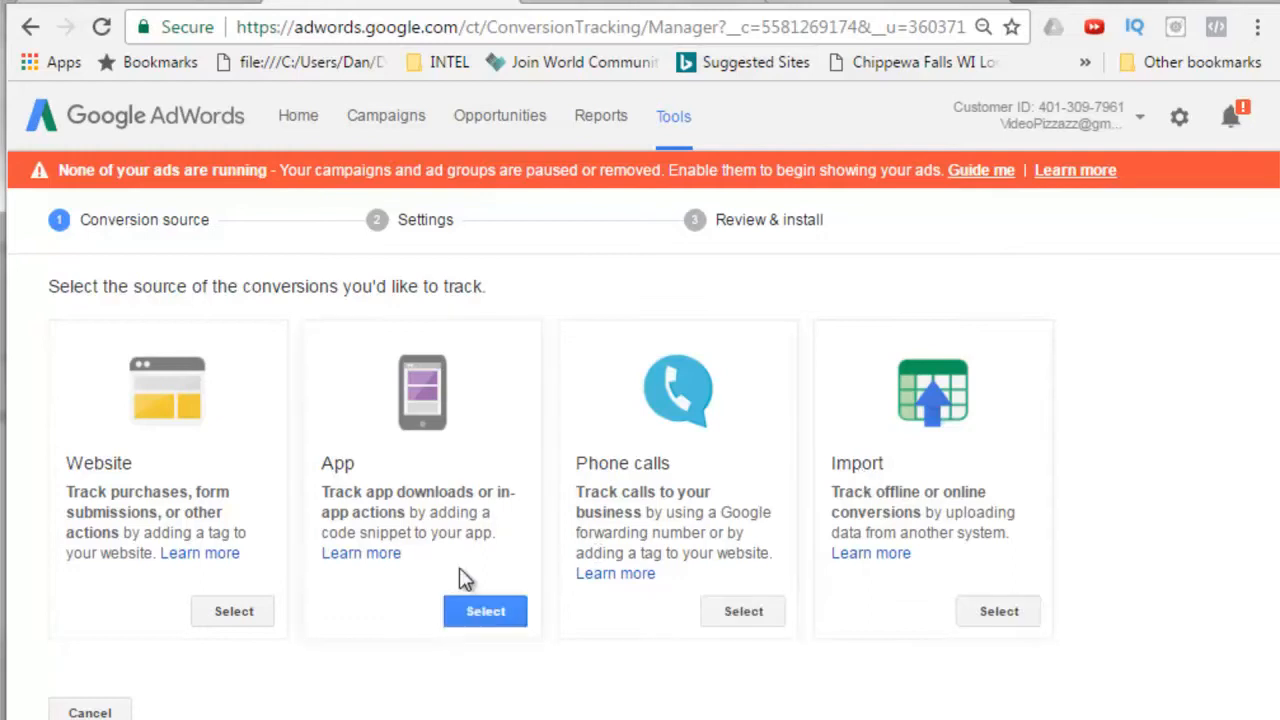
{"action": "left_click", "coordinate": [236, 615]}
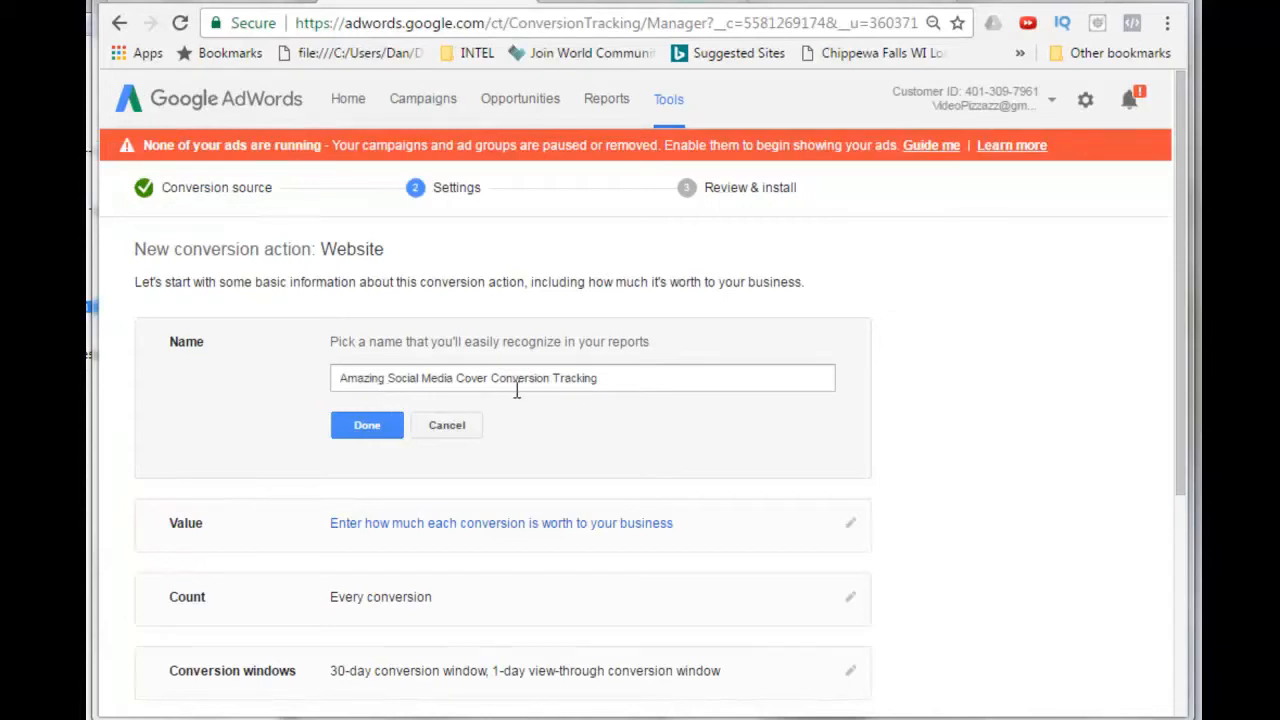
{"action": "left_click", "coordinate": [367, 426]}
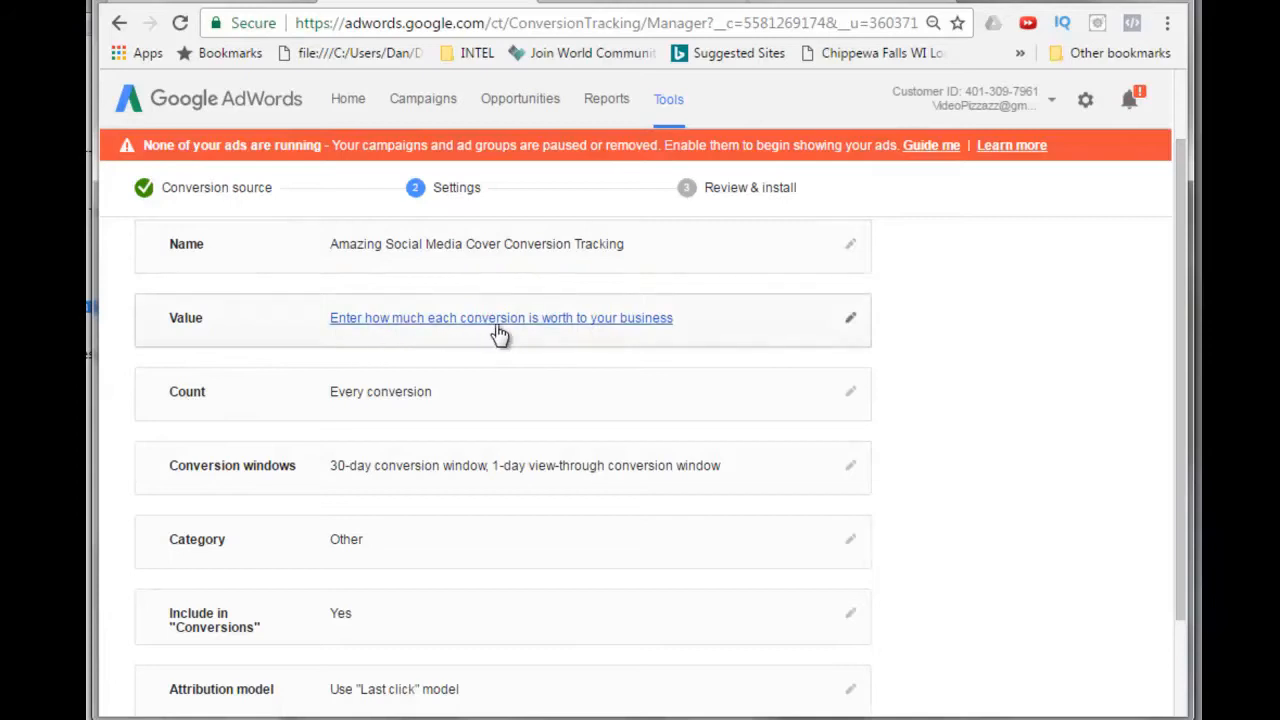
Give each conversion the same value of 197.00 US Dollars and confirm it.
{"action": "left_click", "coordinate": [850, 322]}
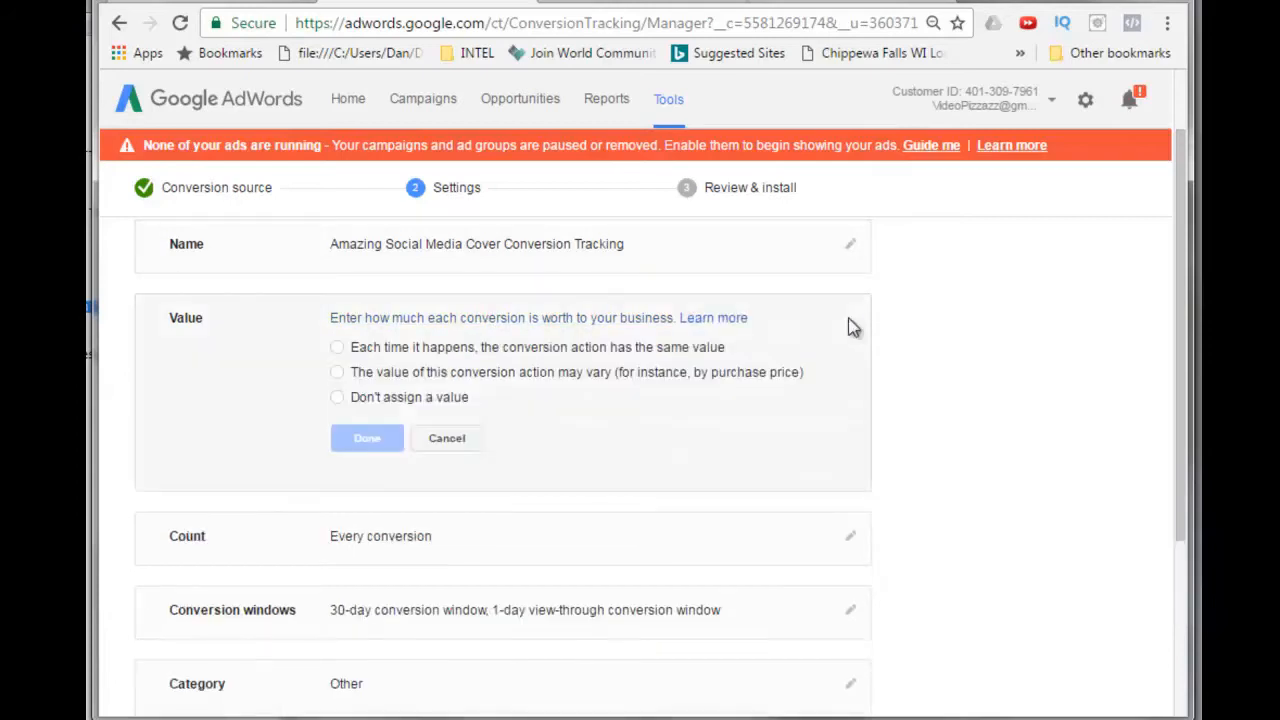
{"action": "left_click", "coordinate": [337, 348]}
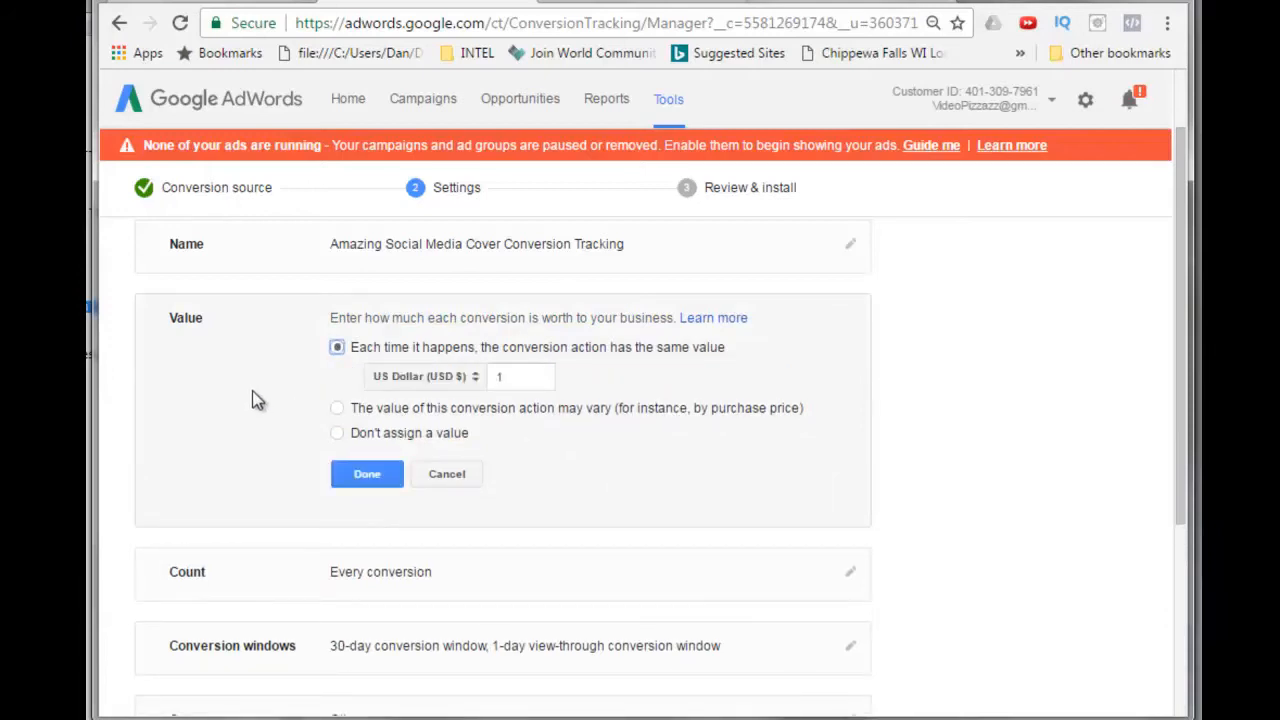
{"action": "left_click", "coordinate": [508, 376]}
{"action": "type", "text": "97.00"}
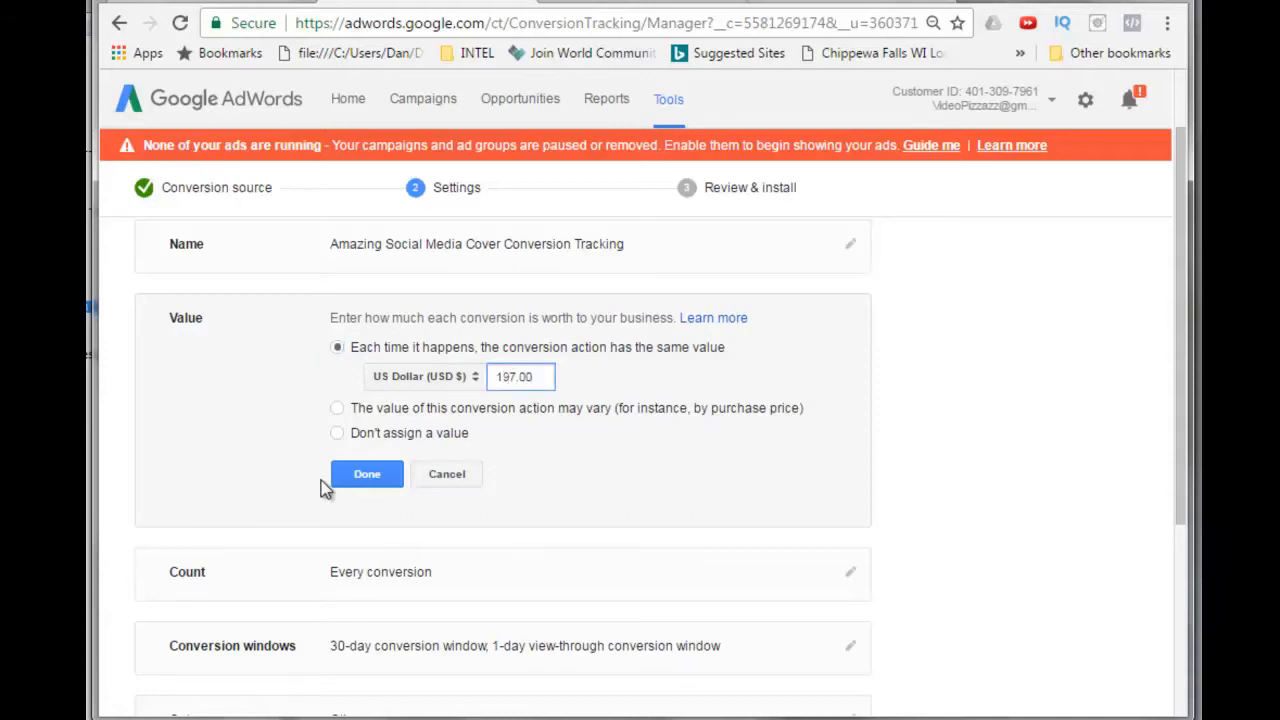
{"action": "left_click", "coordinate": [367, 477]}
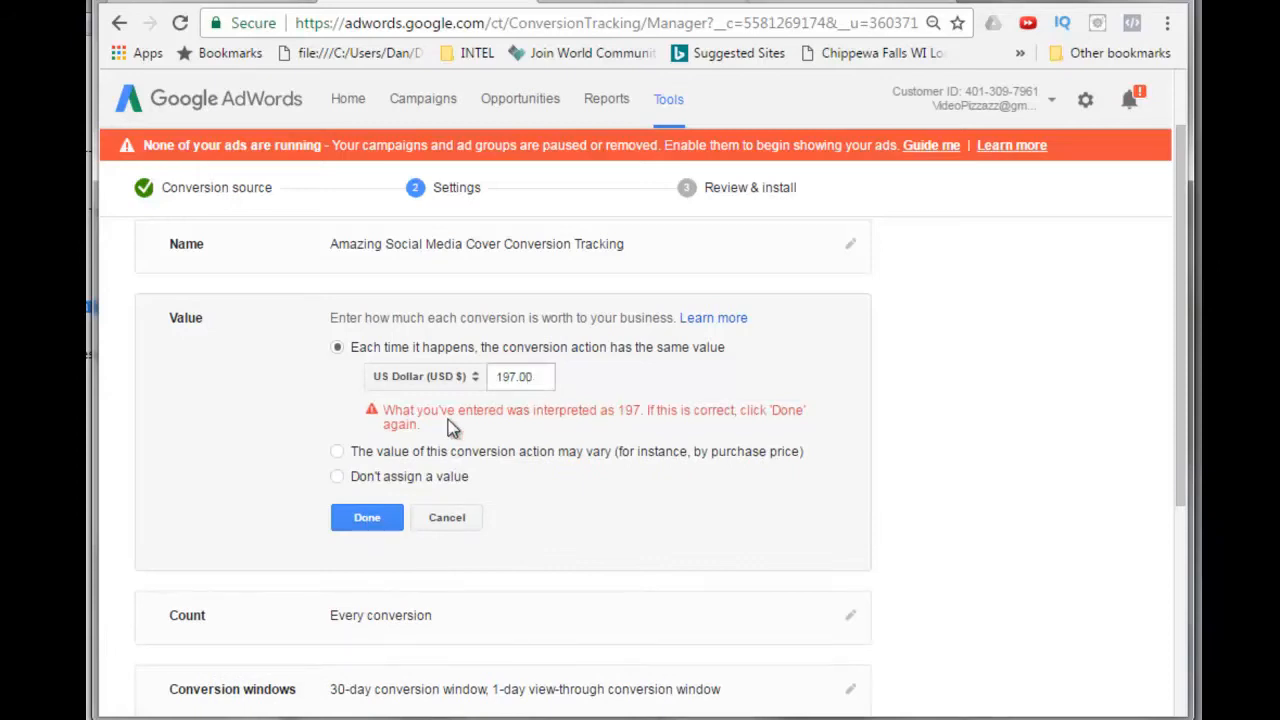
{"action": "left_click", "coordinate": [366, 524]}
{"action": "left_click", "coordinate": [366, 524]}
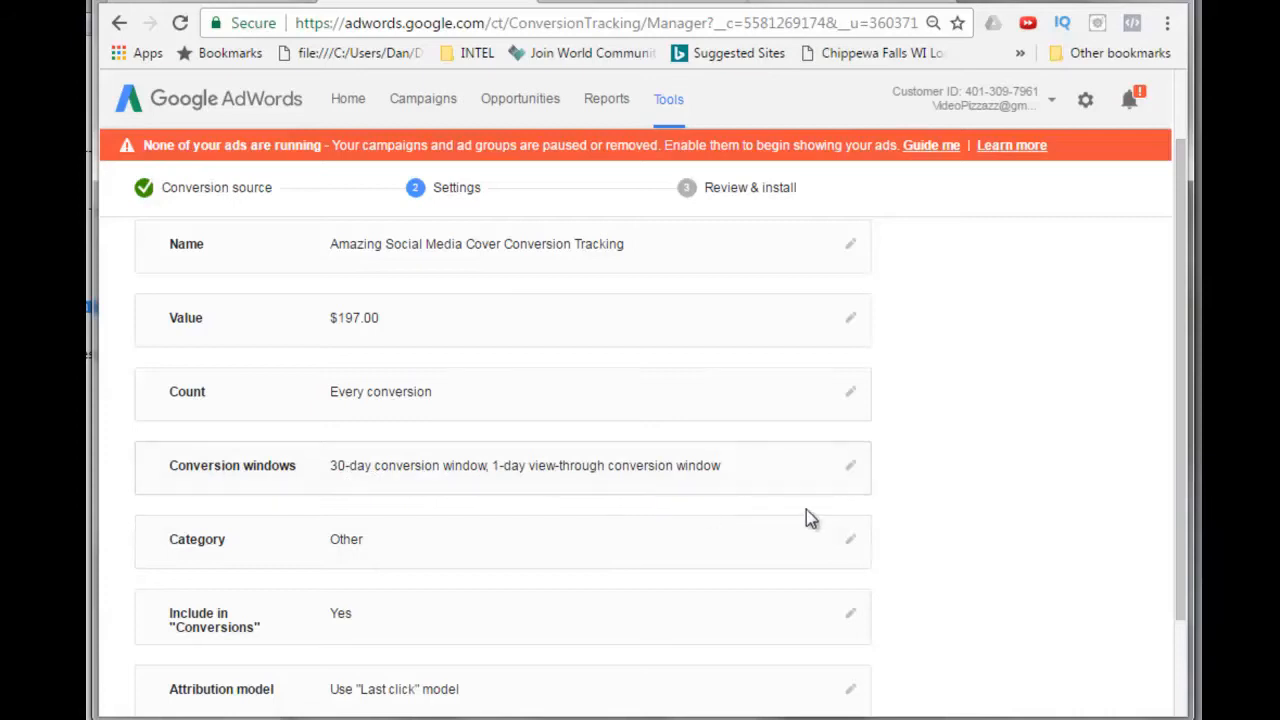
Set the conversion category to Lead and save the conversion settings.
{"action": "left_click_drag", "start_coordinate": [1175, 534], "coordinate": [1183, 678]}
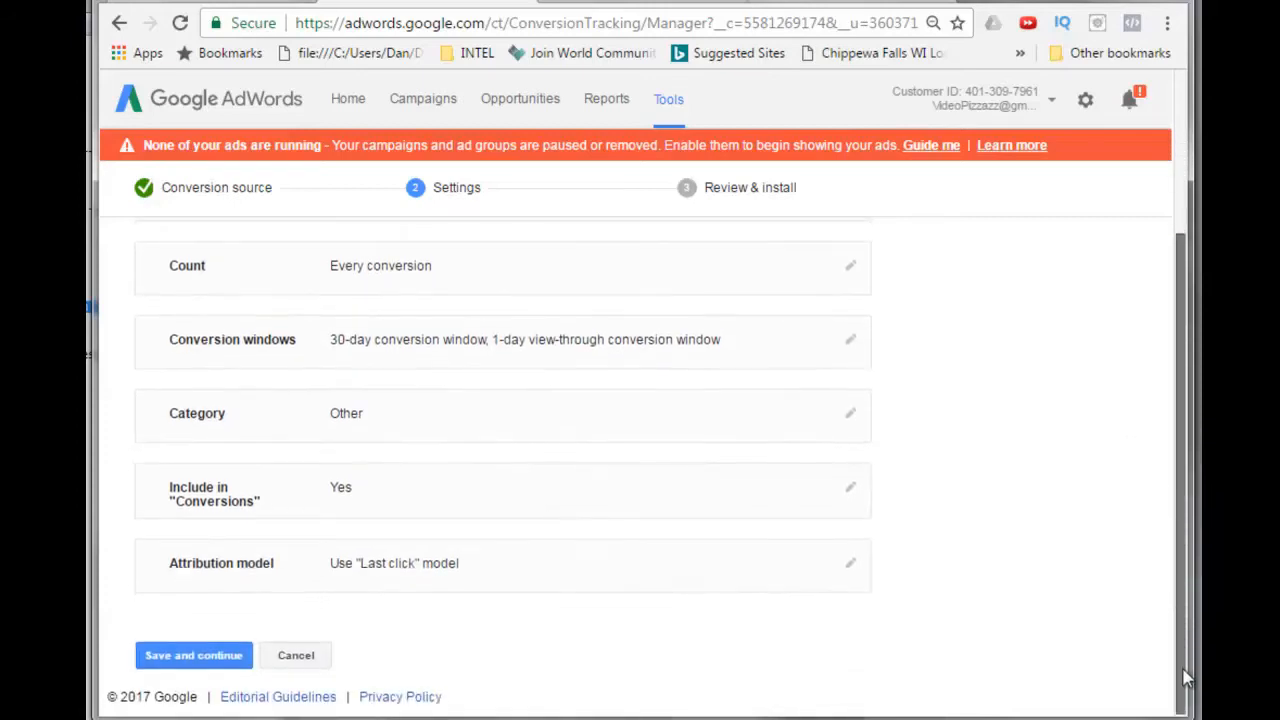
{"action": "left_click", "coordinate": [850, 418]}
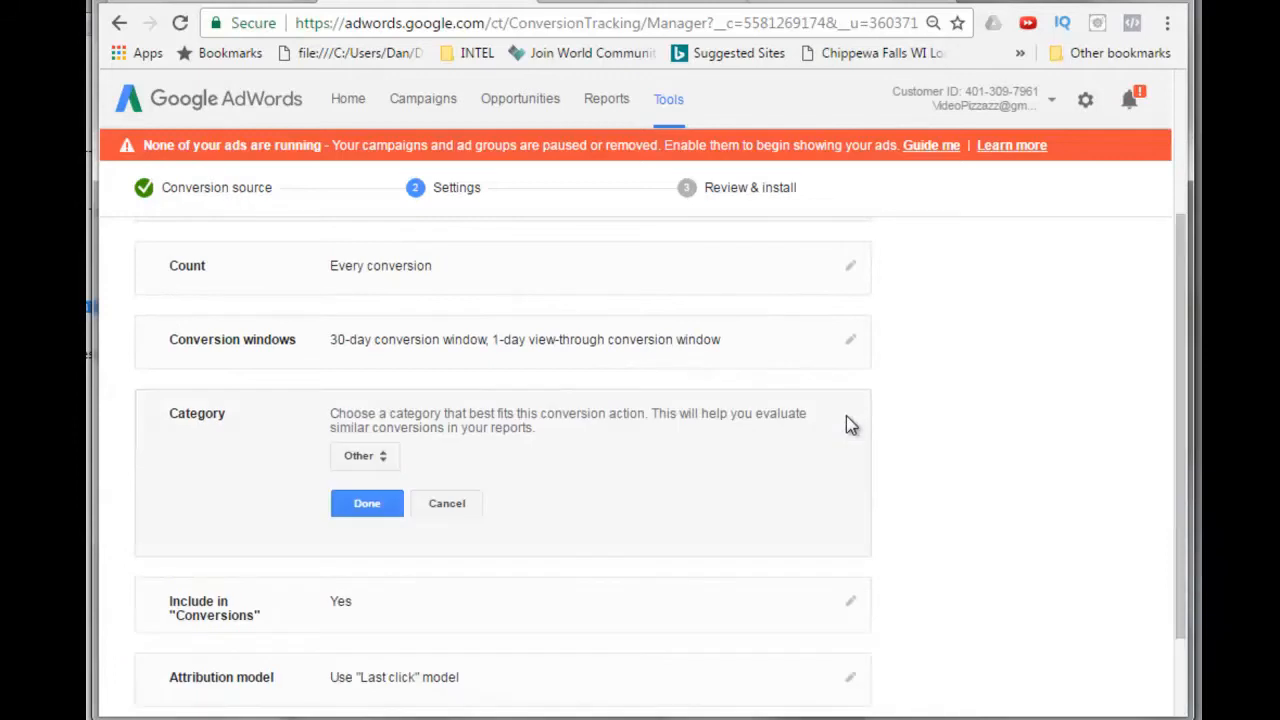
{"action": "left_click", "coordinate": [370, 459]}
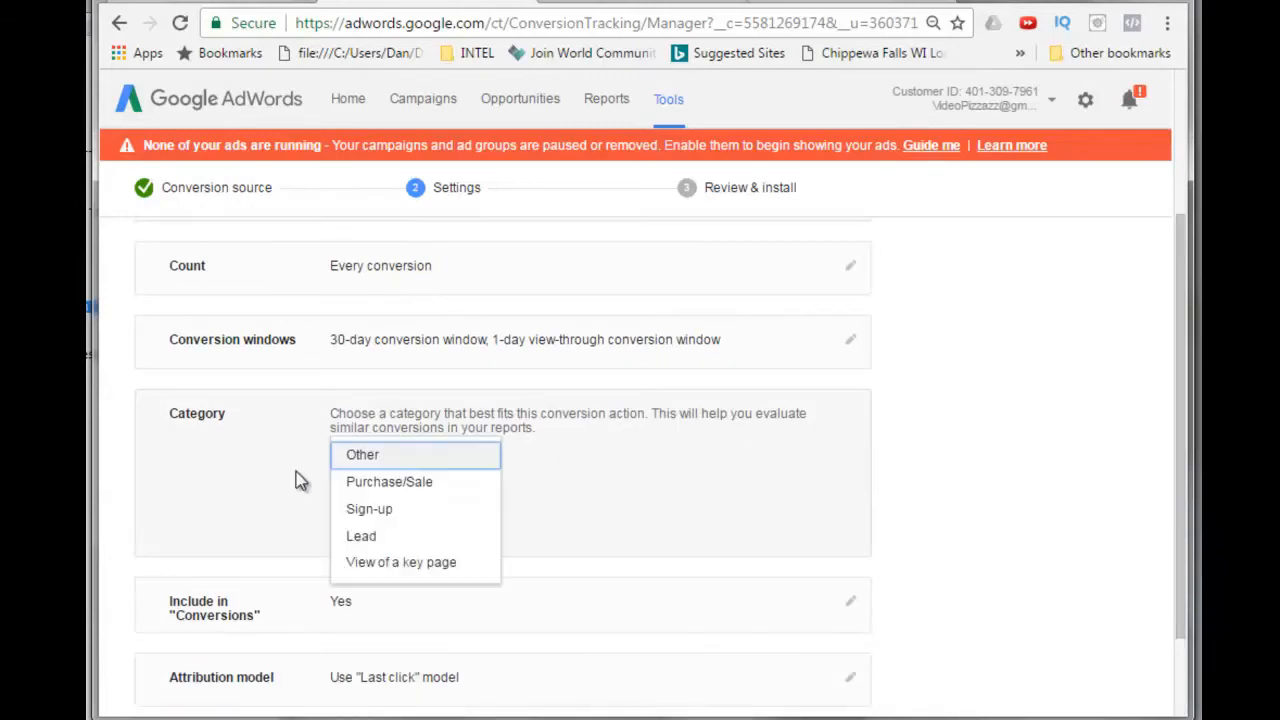
{"action": "left_click", "coordinate": [362, 540]}
{"action": "left_click", "coordinate": [367, 506]}
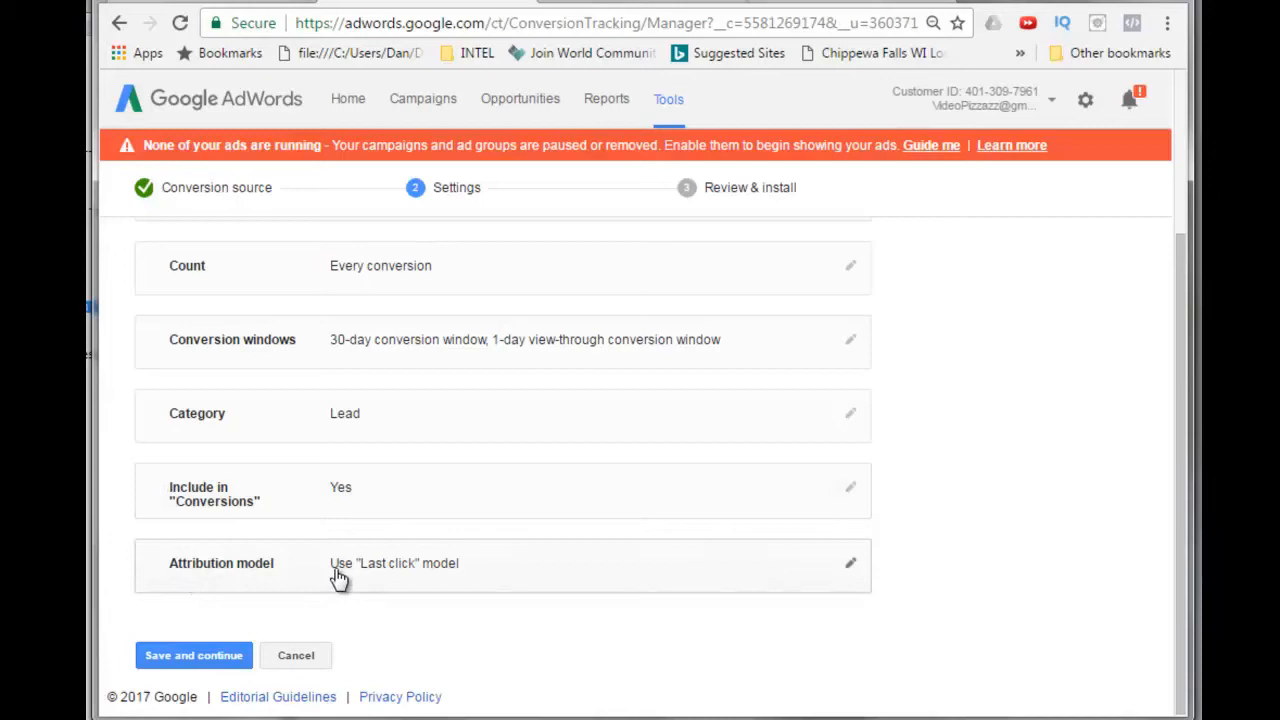
{"action": "mouse_move", "coordinate": [1181, 545]}
{"action": "left_mouse_down"}
{"action": "mouse_move", "coordinate": [1189, 313]}
{"action": "mouse_move", "coordinate": [1189, 545]}
{"action": "left_mouse_up"}
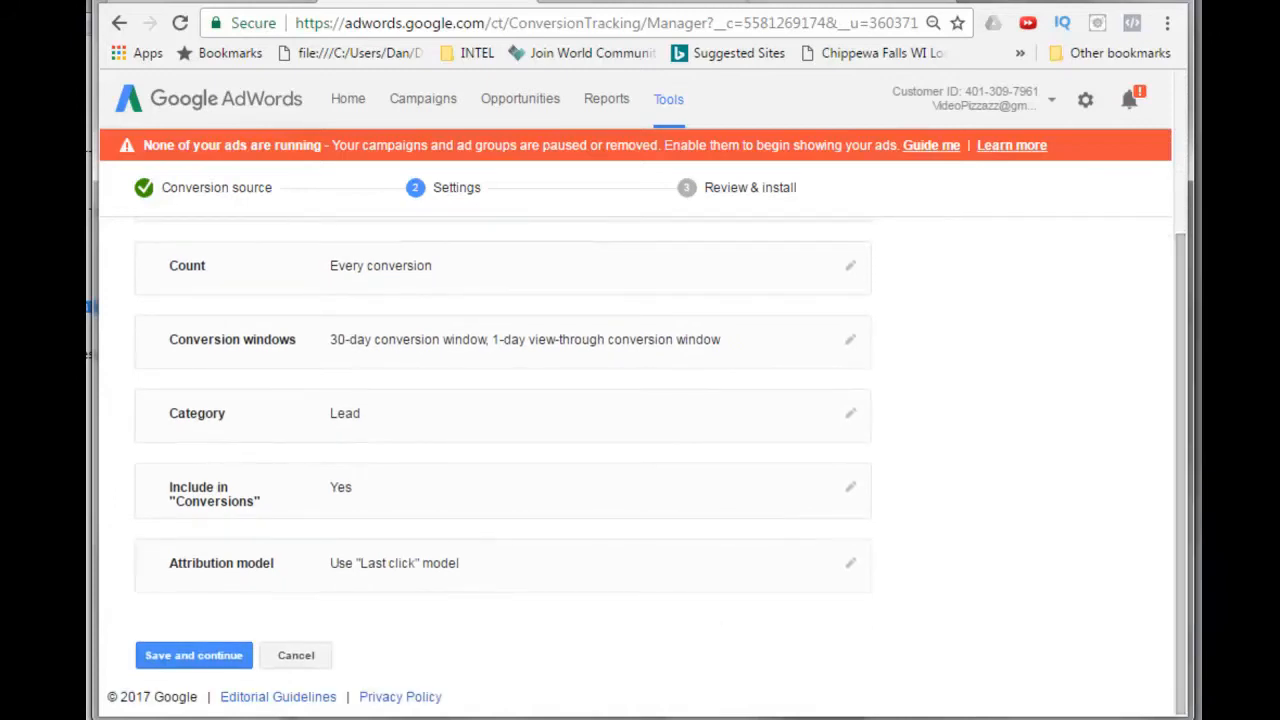
{"action": "left_click", "coordinate": [186, 657]}
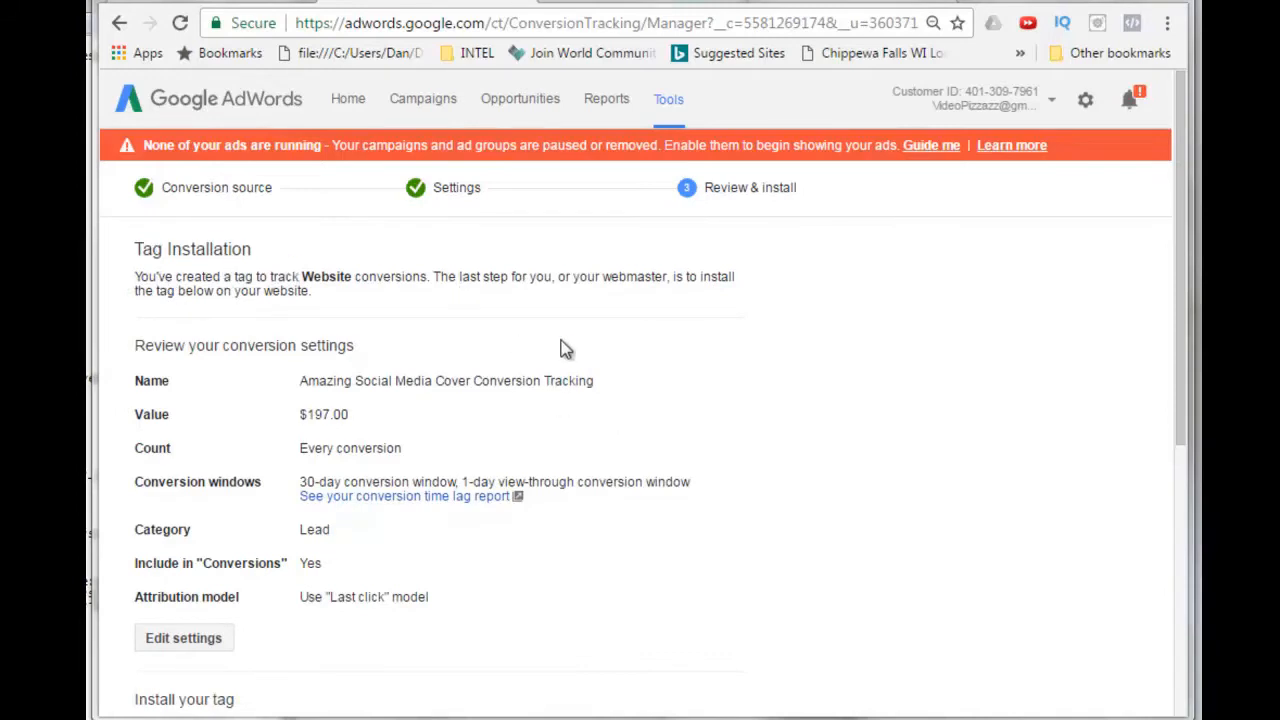
Switch to Google Tag Manager and open the Tags list of the amazingsocialmediacover.com container.
{"action": "left_click_drag", "start_coordinate": [1182, 325], "coordinate": [1197, 612]}
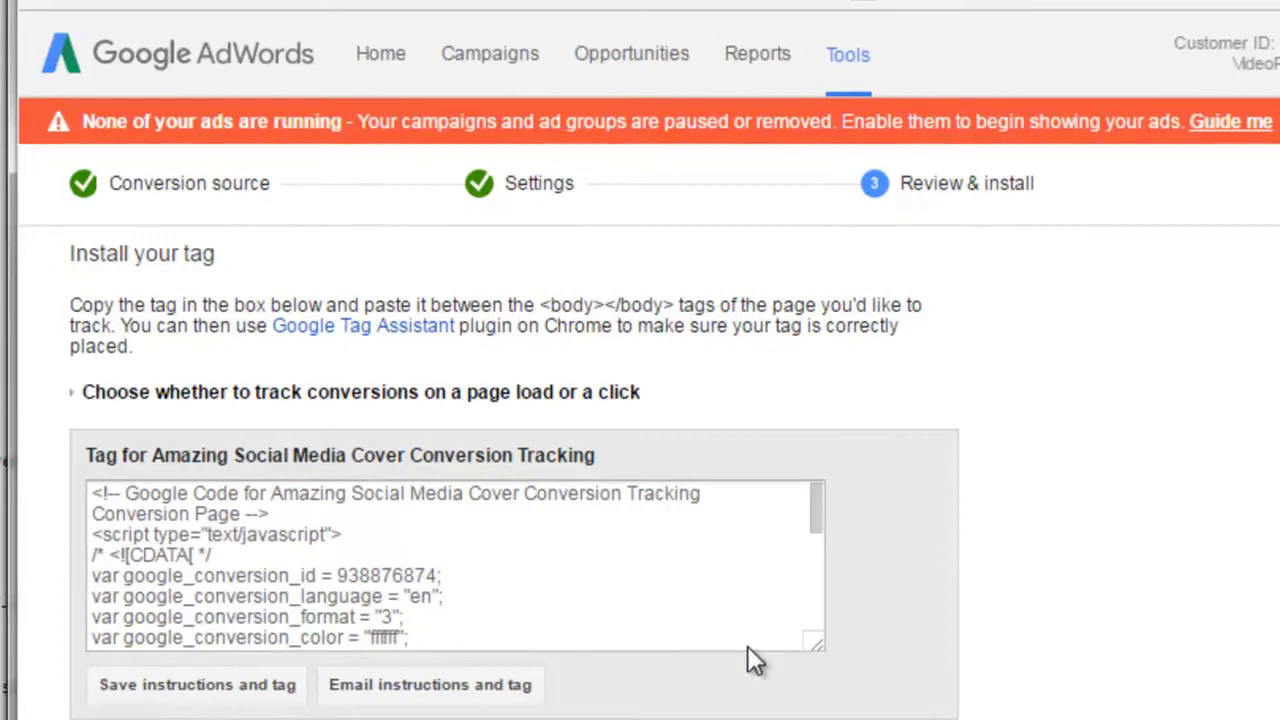
{"action": "mouse_move", "coordinate": [814, 520]}
{"action": "left_mouse_down"}
{"action": "mouse_move", "coordinate": [810, 548]}
{"action": "mouse_move", "coordinate": [804, 538]}
{"action": "left_mouse_up"}
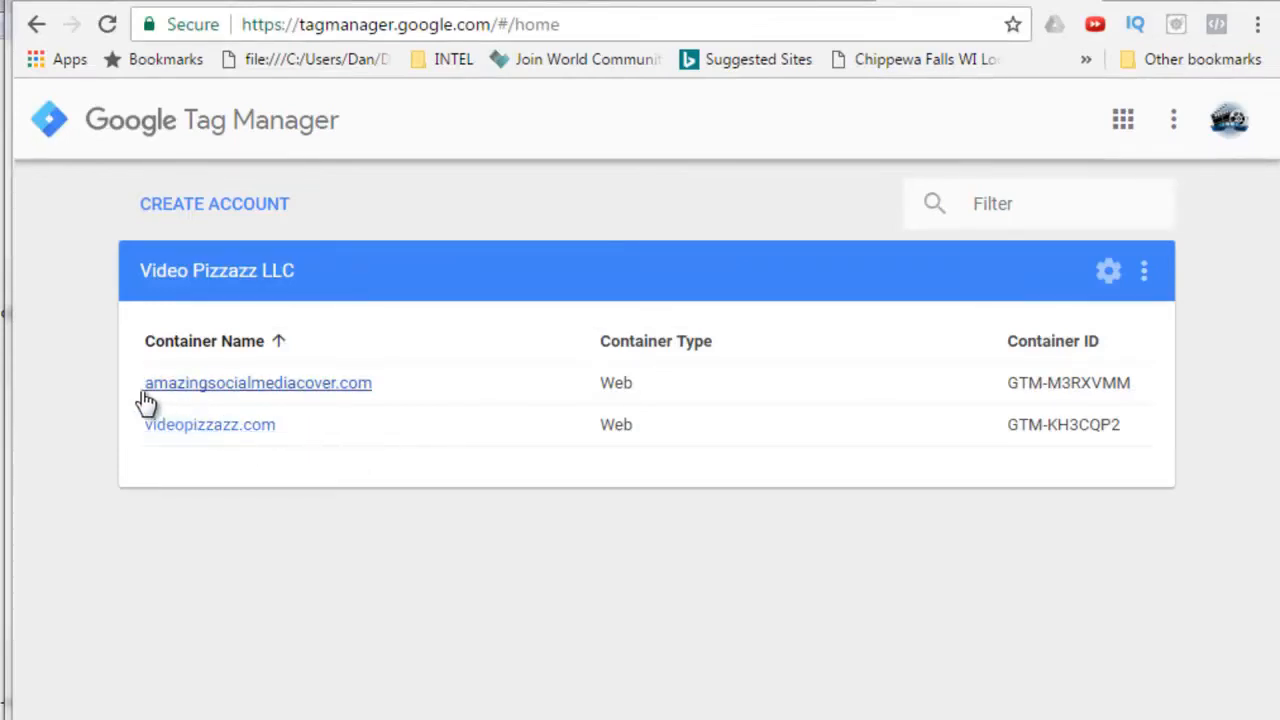
{"action": "left_click", "coordinate": [307, 385]}
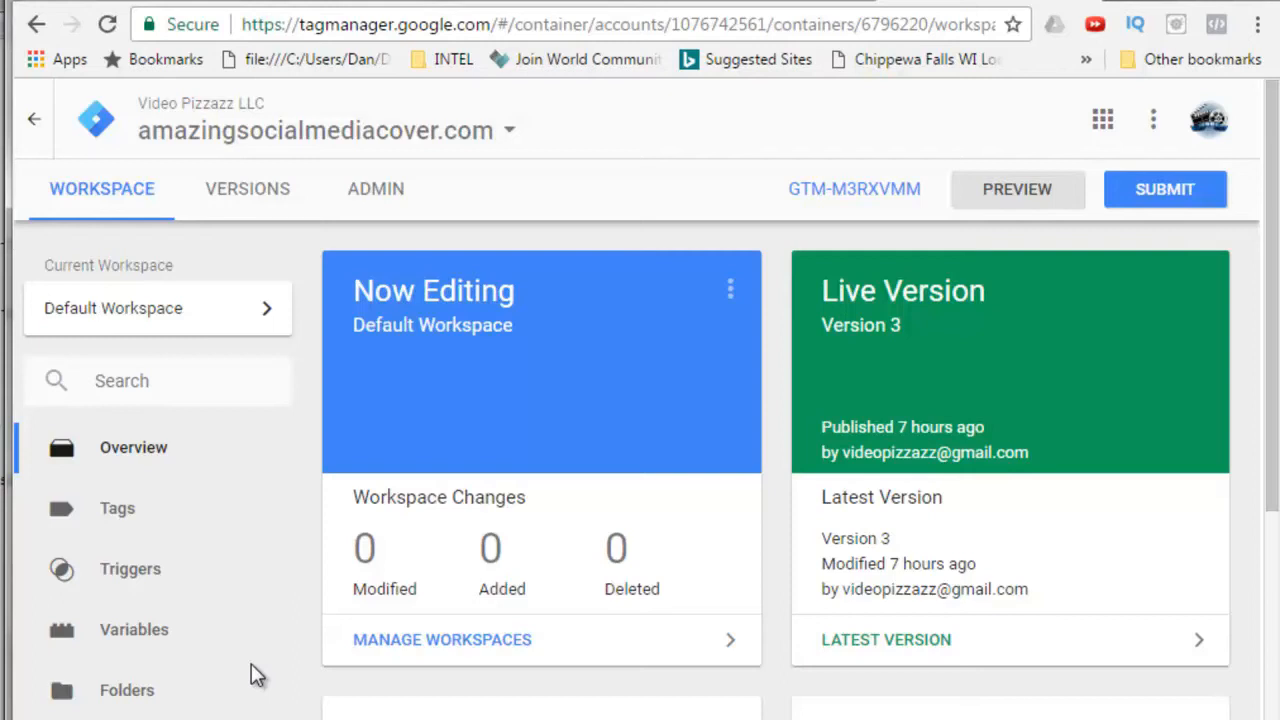
{"action": "left_click", "coordinate": [116, 516]}
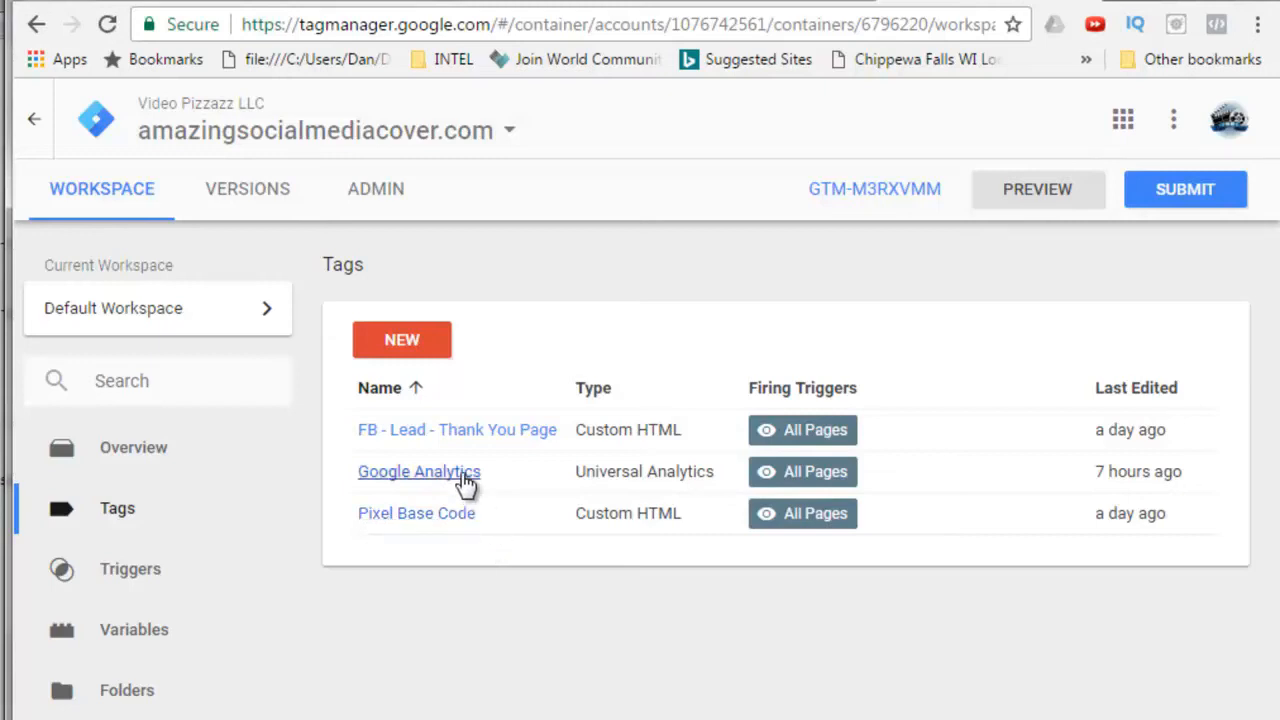
Create a new tag named Google Adwords Conversion Tracking with the AdWords Conversion Tracking tag type.
{"action": "left_click", "coordinate": [404, 342]}
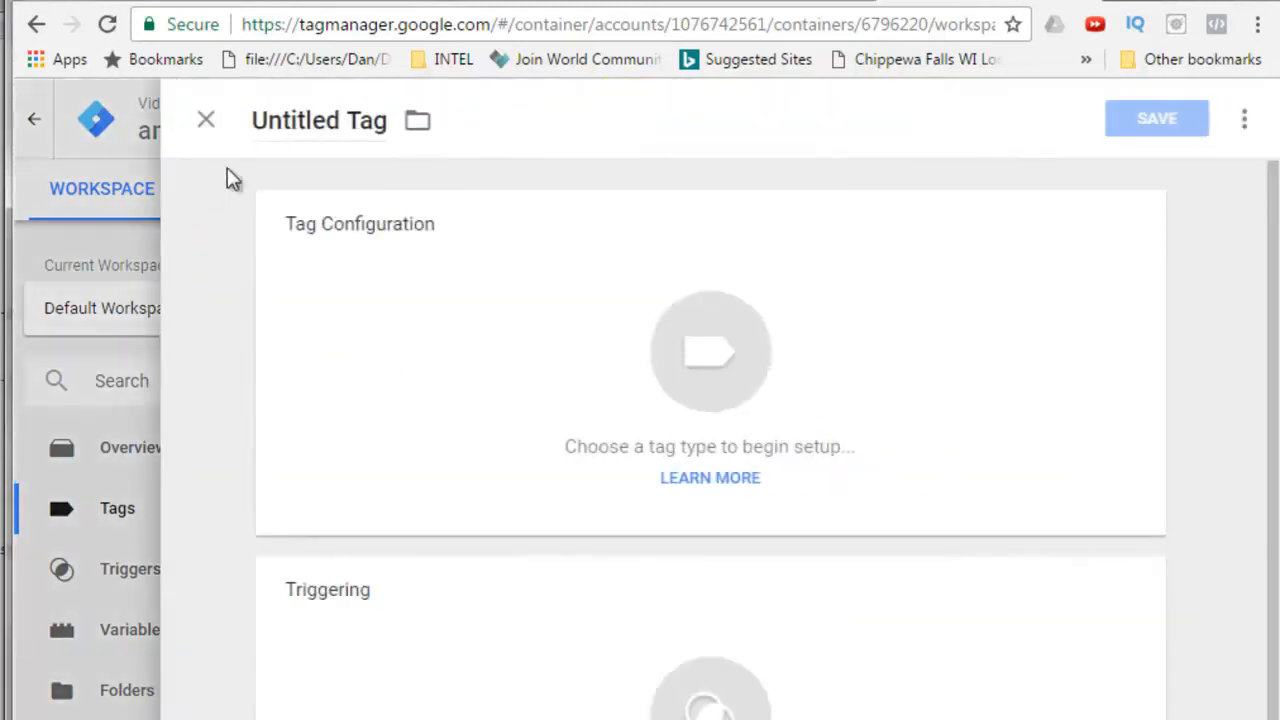
{"action": "left_click", "coordinate": [388, 118]}
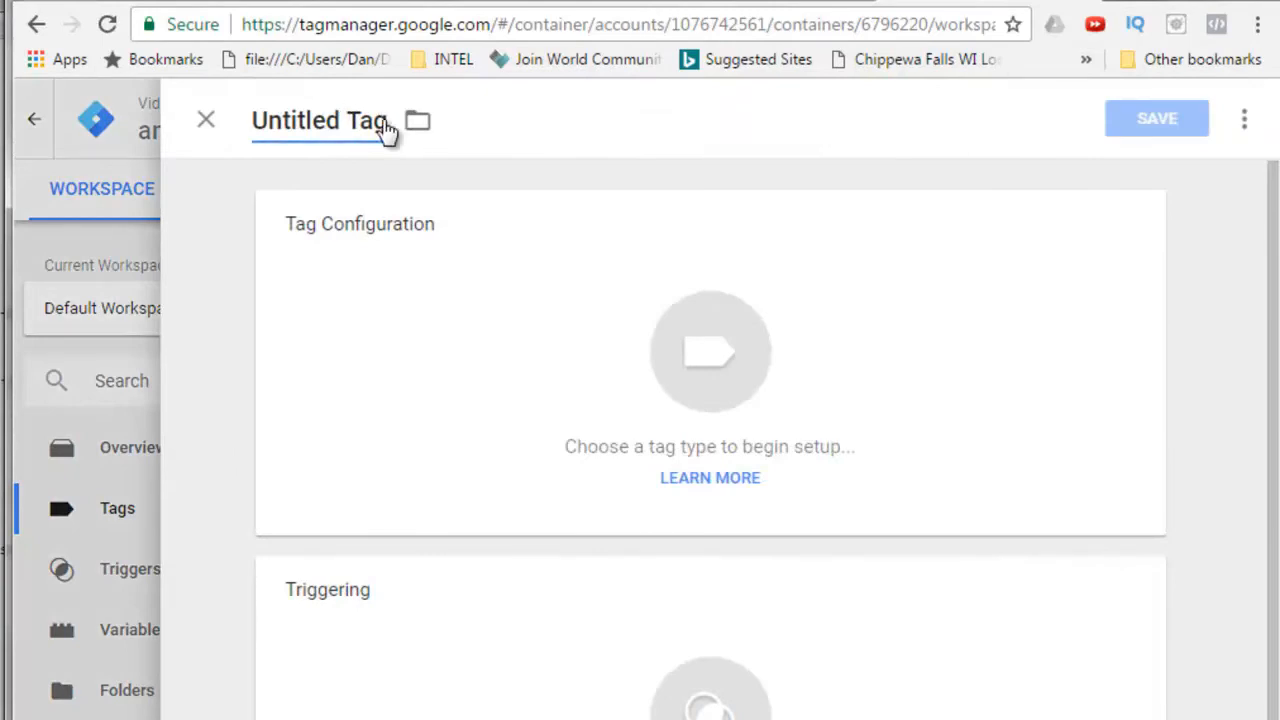
{"action": "key", "text": "BackSpace"}
{"action": "key", "text": "BackSpace"}
{"action": "key", "text": "BackSpace"}
{"action": "key", "text": "BackSpace"}
{"action": "key", "text": "BackSpace"}
{"action": "key", "text": "BackSpace"}
{"action": "key", "text": "BackSpace"}
{"action": "key", "text": "BackSpace"}
{"action": "key", "text": "BackSpace"}
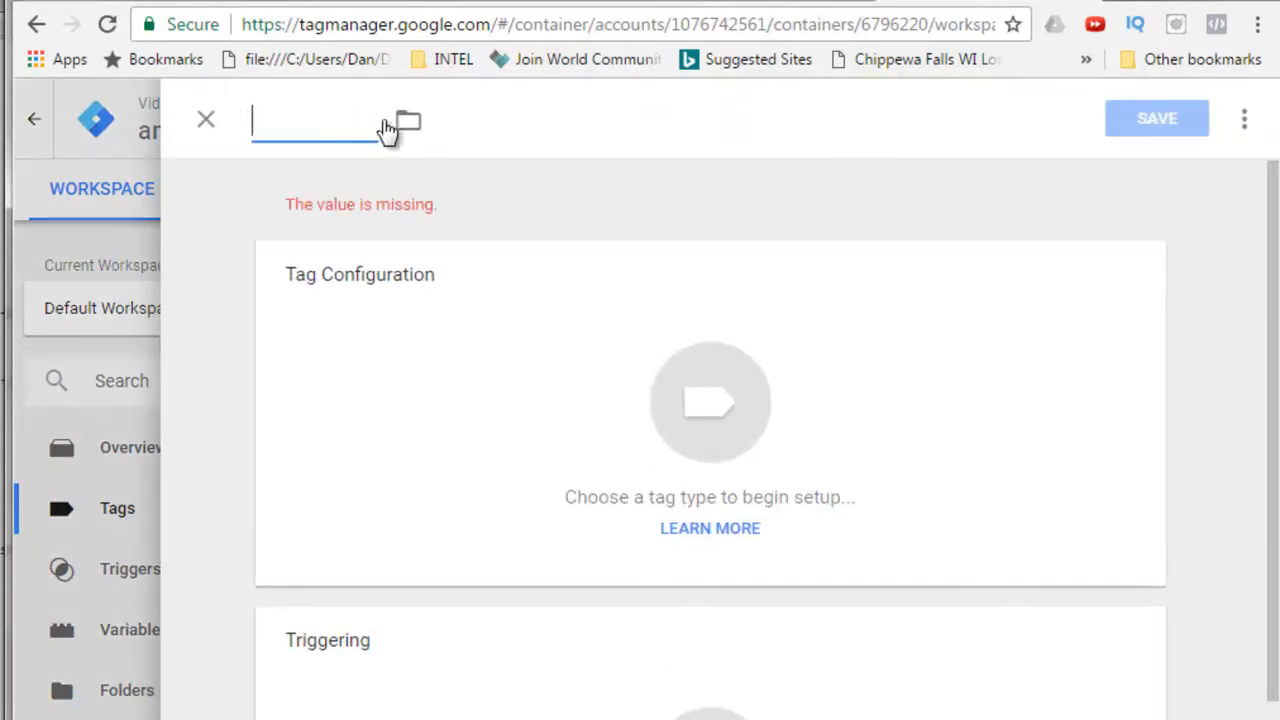
{"action": "type", "text": "Google Adwords Conversion Tracking"}
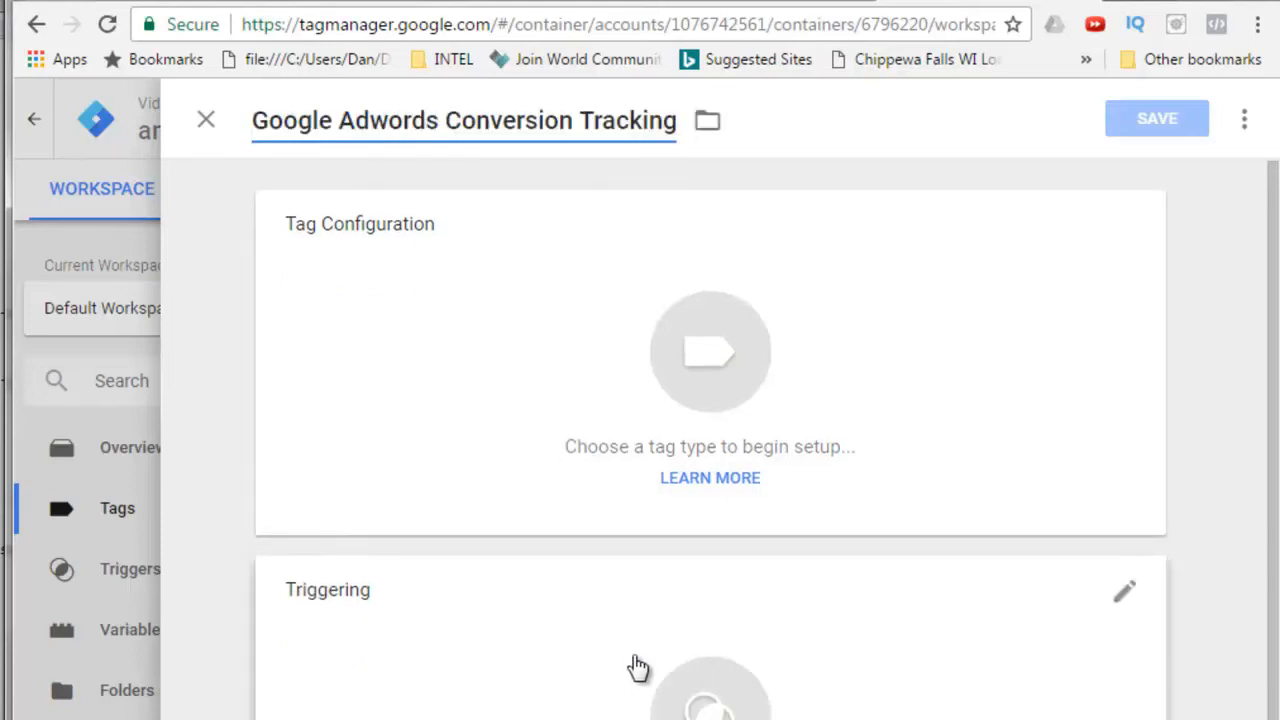
{"action": "left_click", "coordinate": [651, 304]}
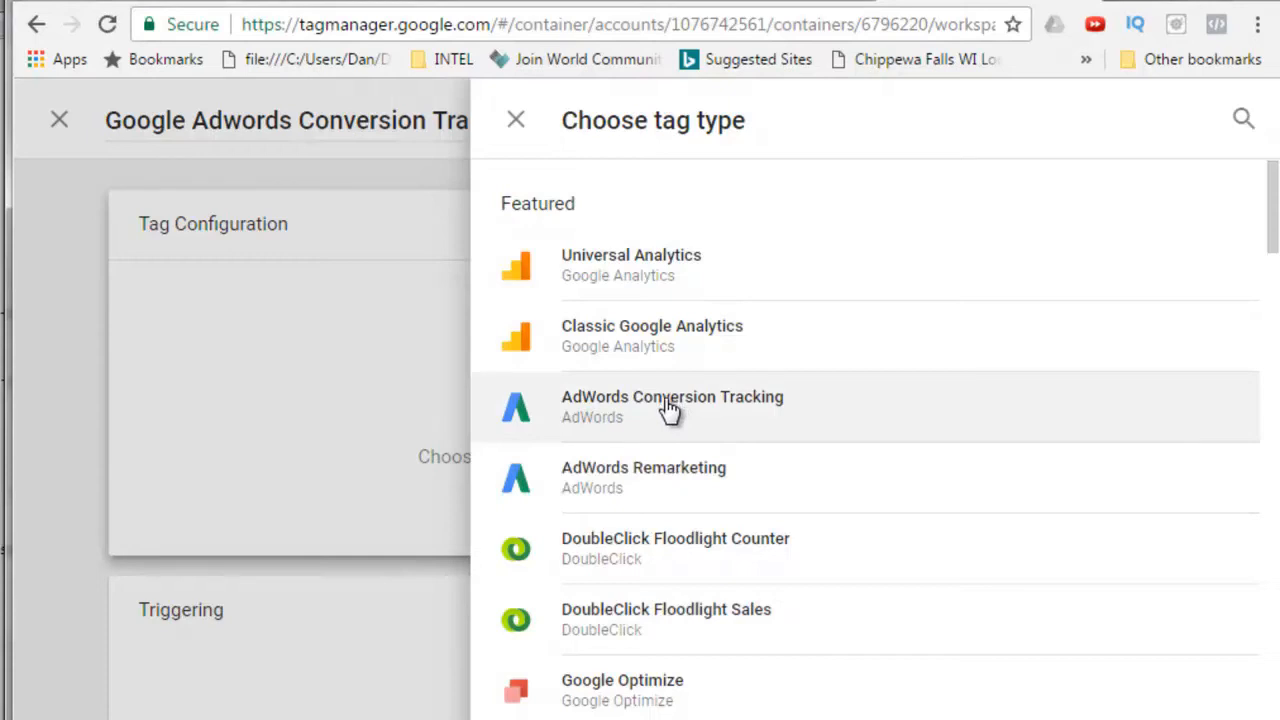
{"action": "left_click", "coordinate": [669, 410]}
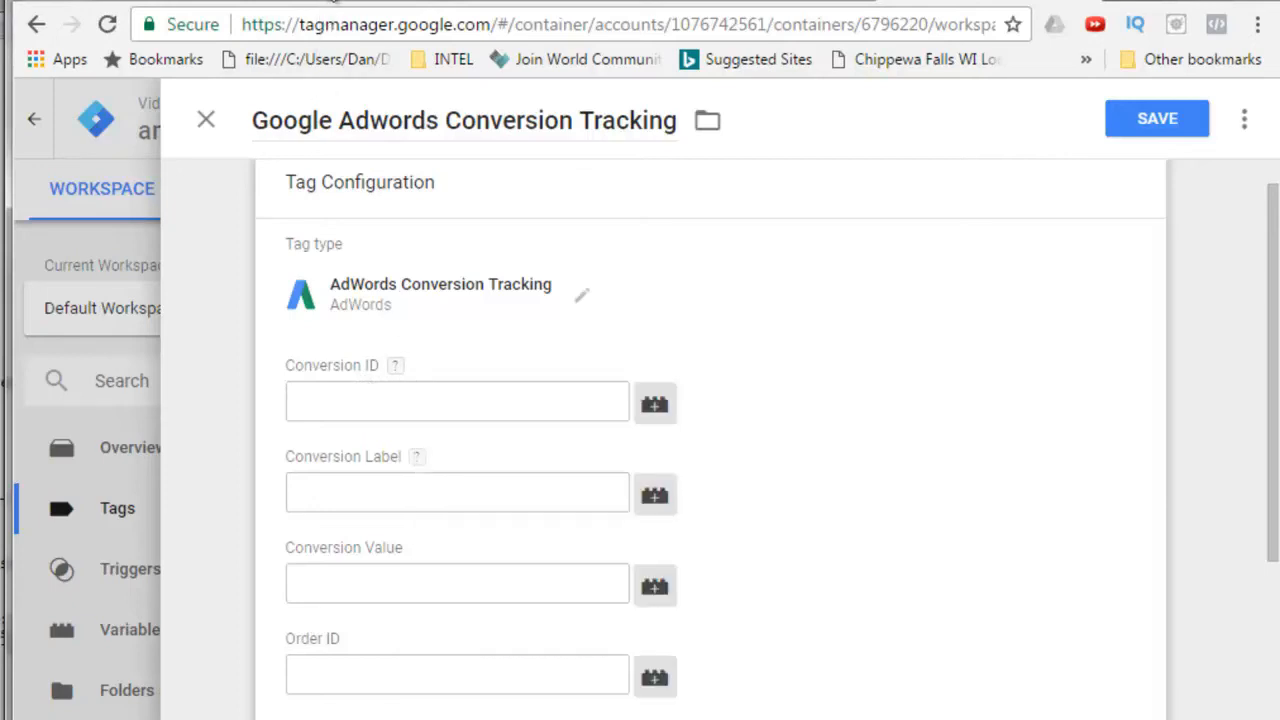
Copy the conversion ID from the AdWords tag code and paste it into the tag's Conversion ID field.
{"action": "left_click", "coordinate": [333, 1]}
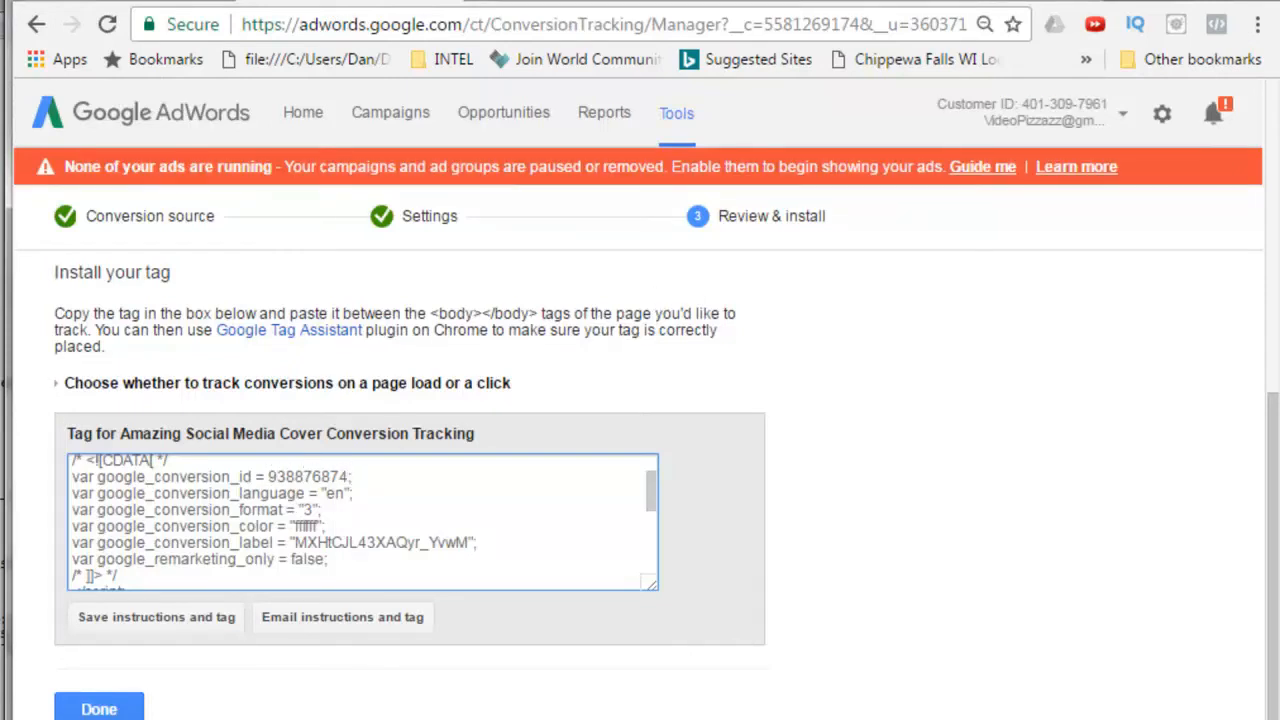
{"action": "left_click", "coordinate": [980, 1]}
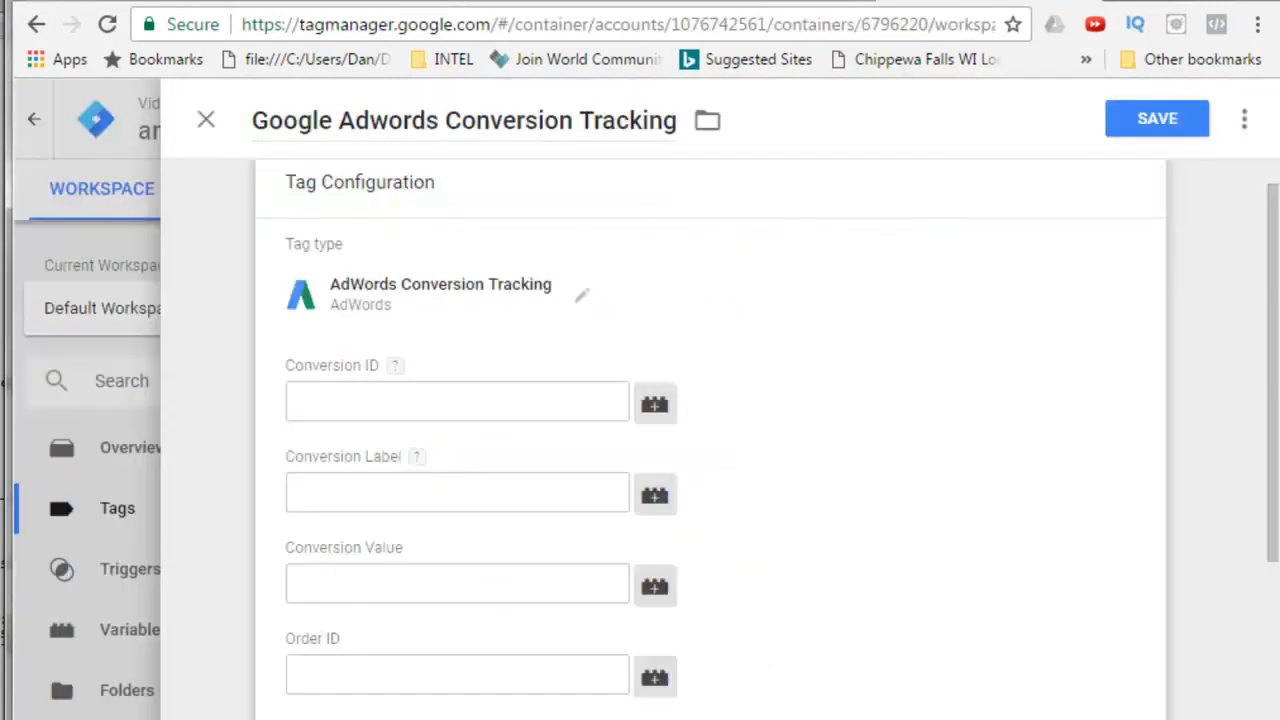
{"action": "left_click", "coordinate": [308, 402]}
{"action": "right_click", "coordinate": [309, 405]}
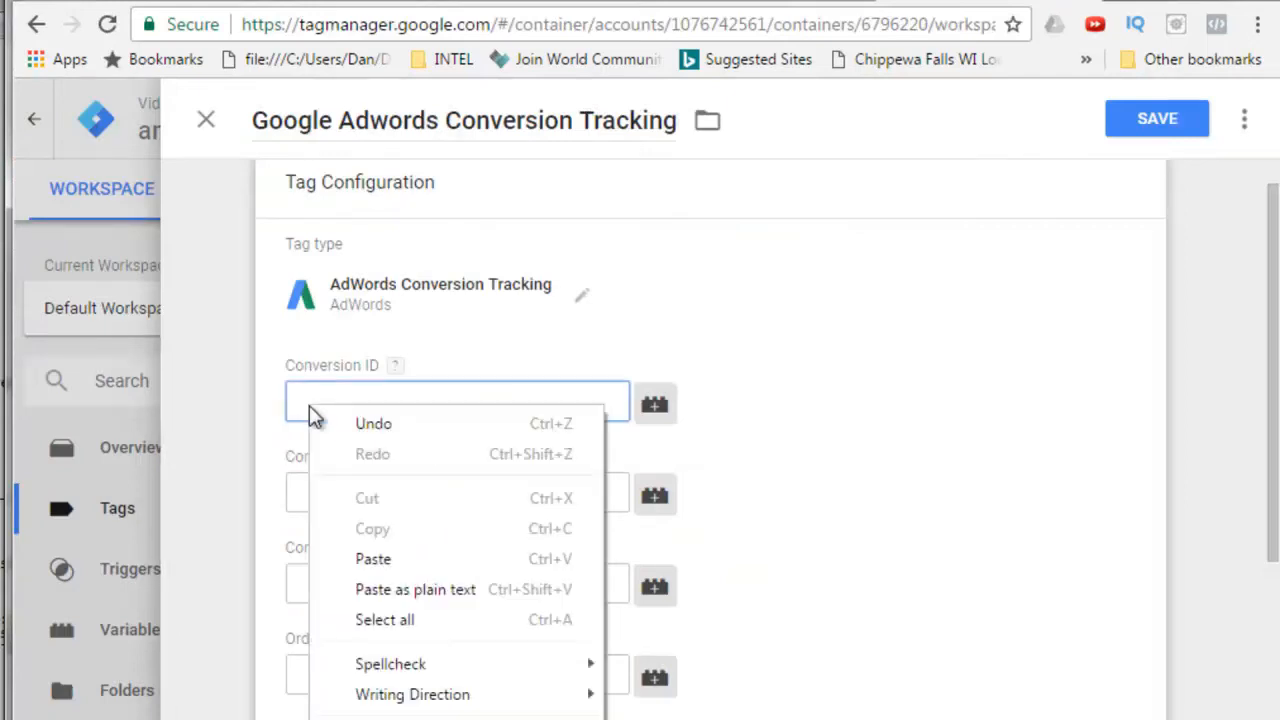
{"action": "left_click", "coordinate": [366, 563]}
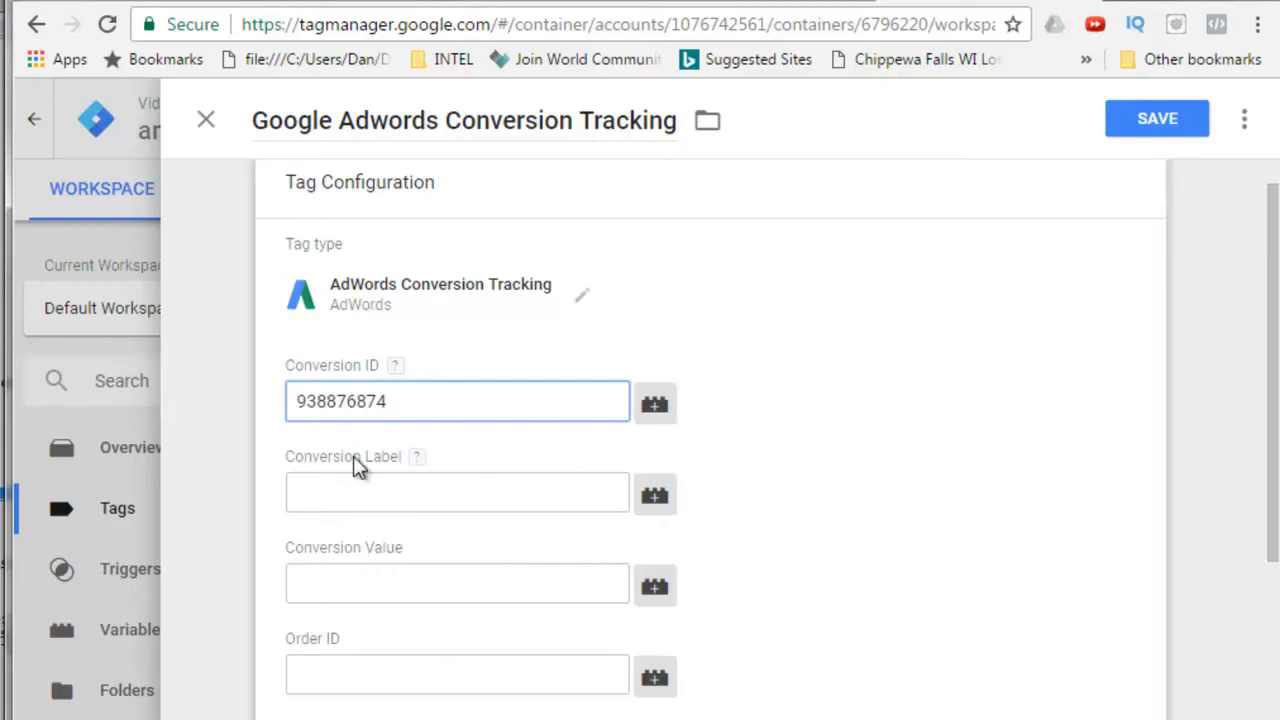
Copy the conversion label from the AdWords tag code and paste it into the Conversion Label field.
{"action": "left_click", "coordinate": [323, 3]}
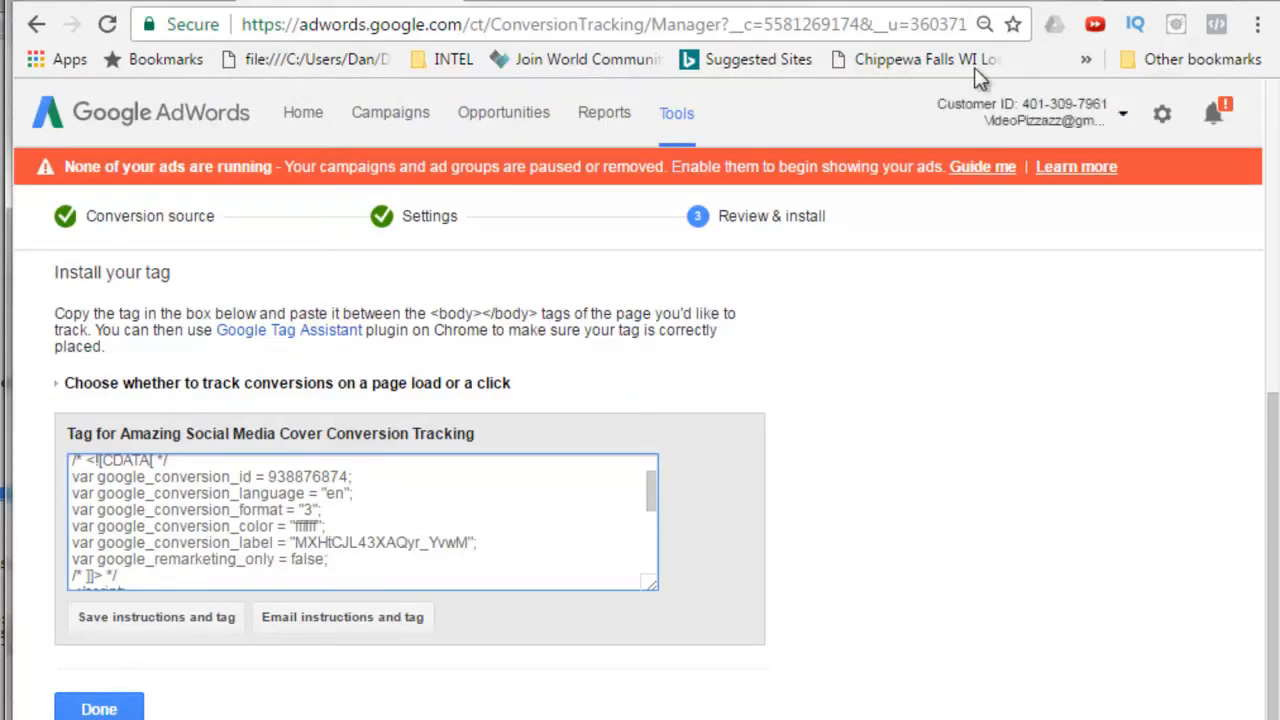
{"action": "left_click", "coordinate": [960, 4]}
{"action": "left_click", "coordinate": [304, 494]}
{"action": "right_click", "coordinate": [314, 494]}
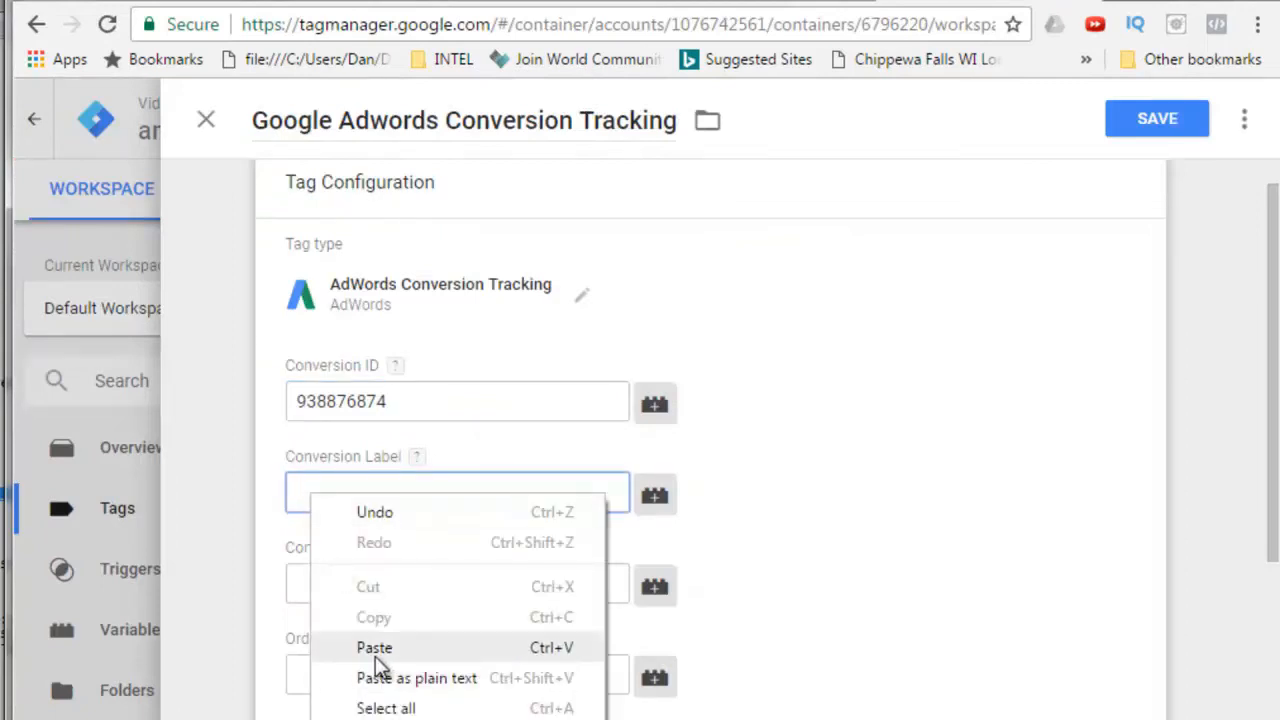
{"action": "left_click", "coordinate": [375, 656]}
{"action": "scroll", "coordinate": [777, 652], "scroll_direction": "down", "scroll_amount": 1}
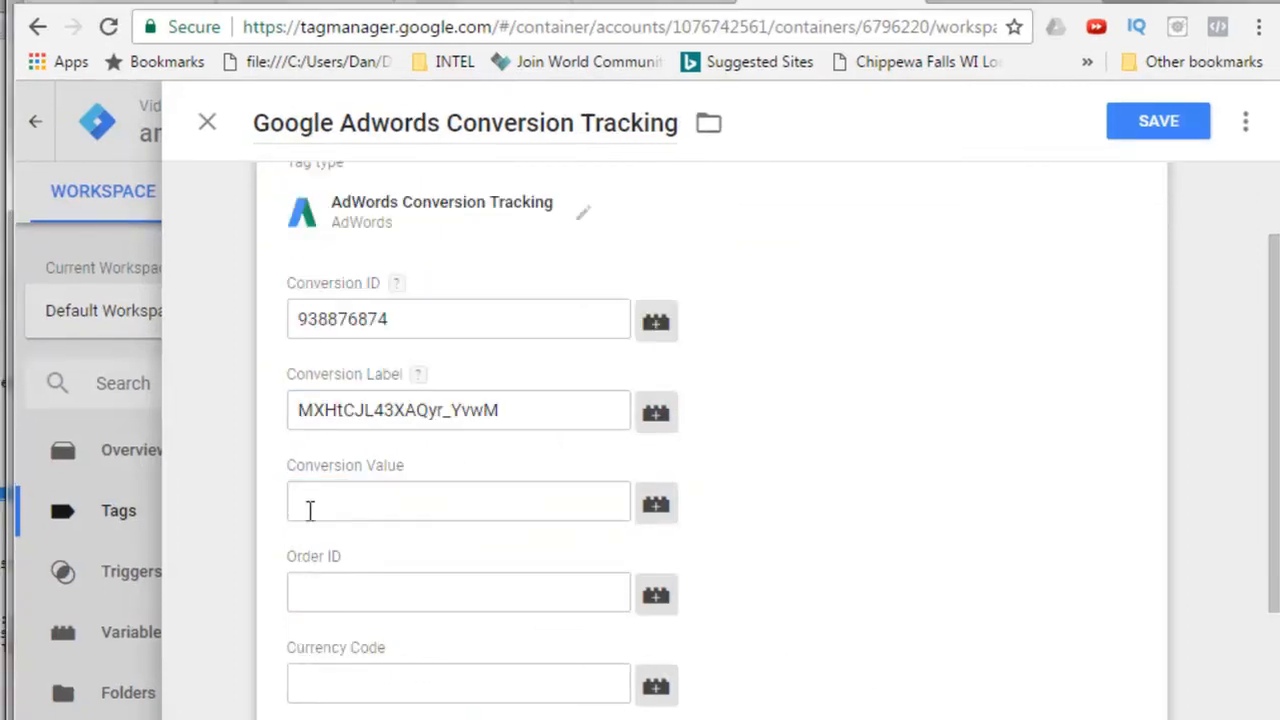
Set the tag's Conversion Value to 197.
{"action": "left_click", "coordinate": [304, 499]}
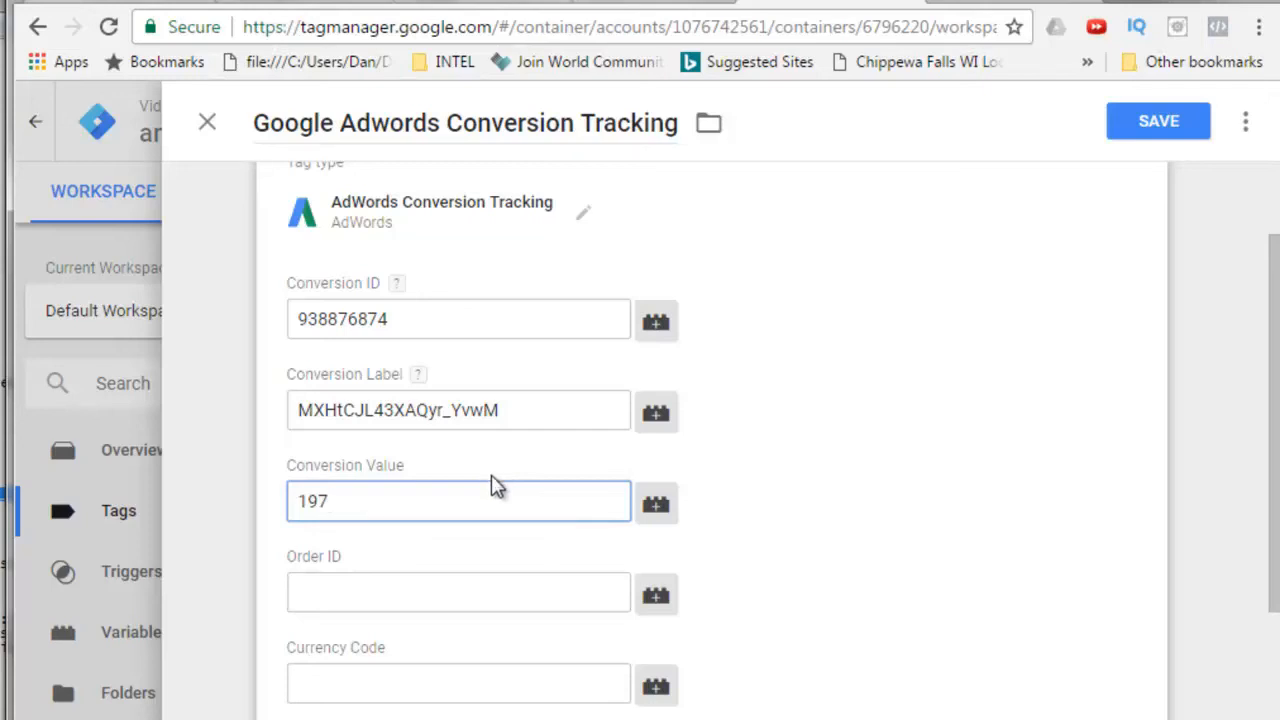
{"action": "left_click", "coordinate": [829, 580]}
{"action": "scroll", "coordinate": [829, 583], "scroll_direction": "down", "scroll_amount": 2}
{"action": "scroll", "coordinate": [826, 585], "scroll_direction": "down", "scroll_amount": 2}
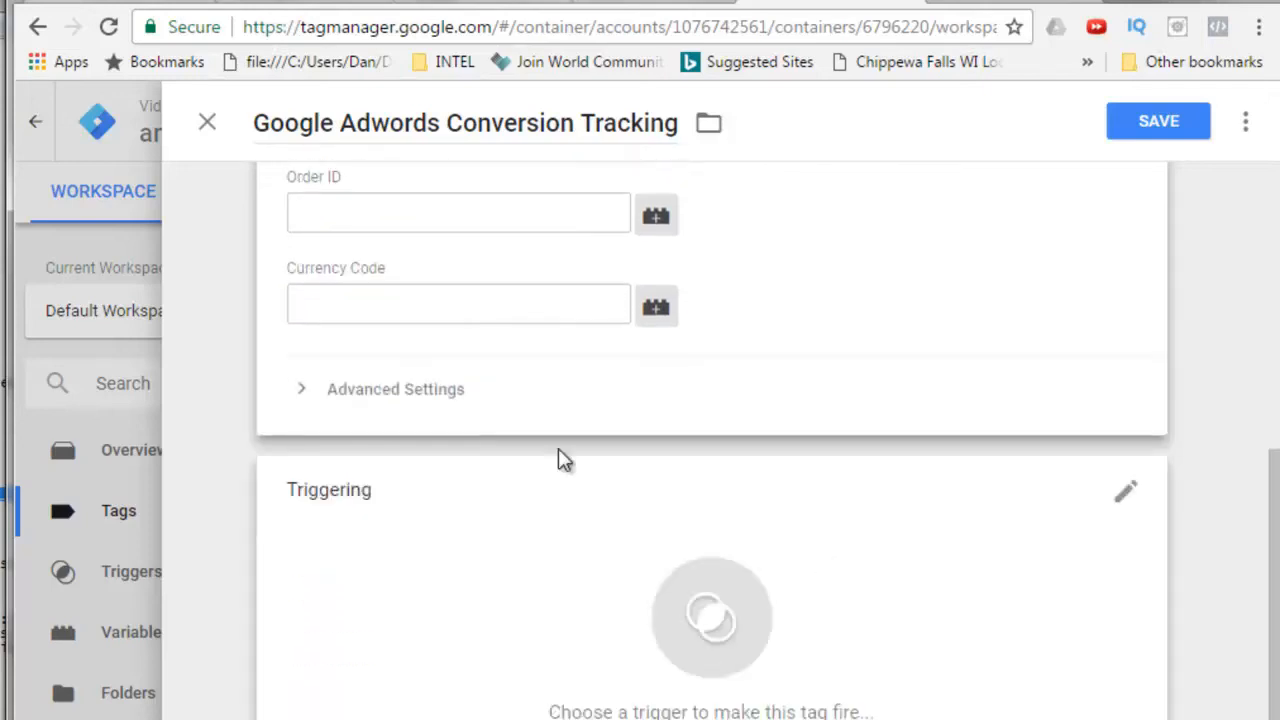
{"action": "left_click", "coordinate": [301, 392]}
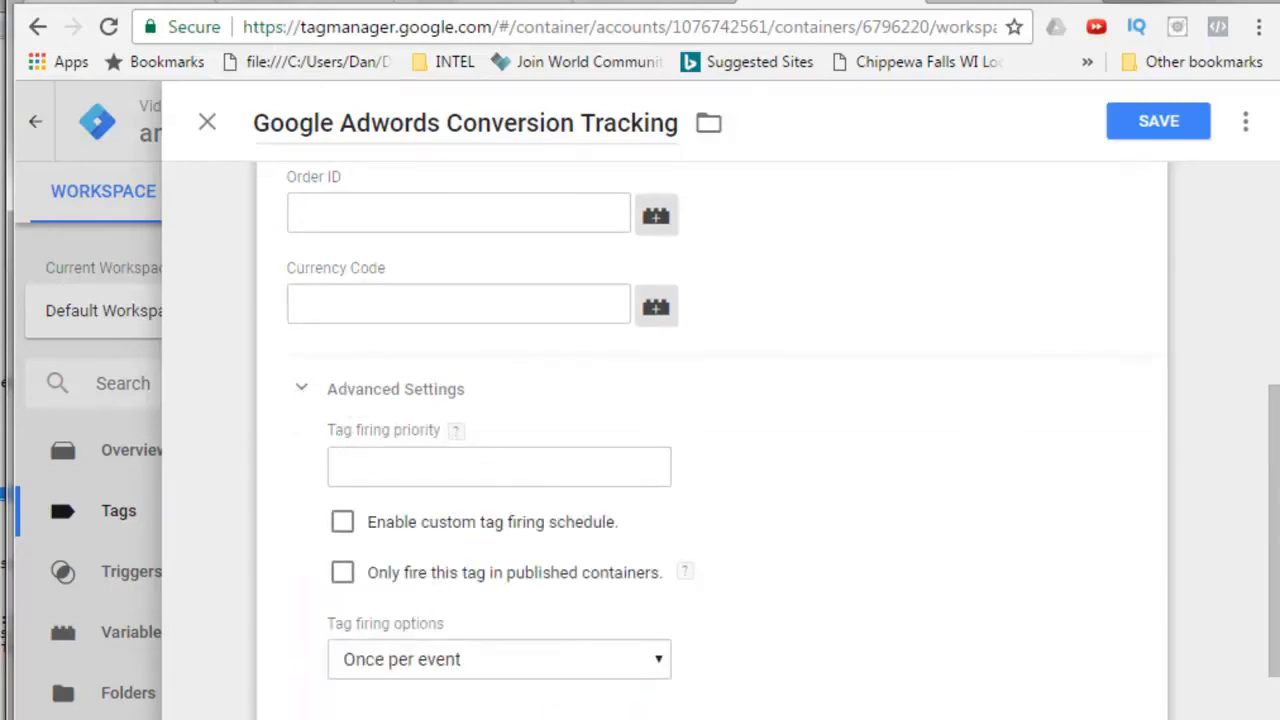
{"action": "left_click", "coordinate": [301, 392]}
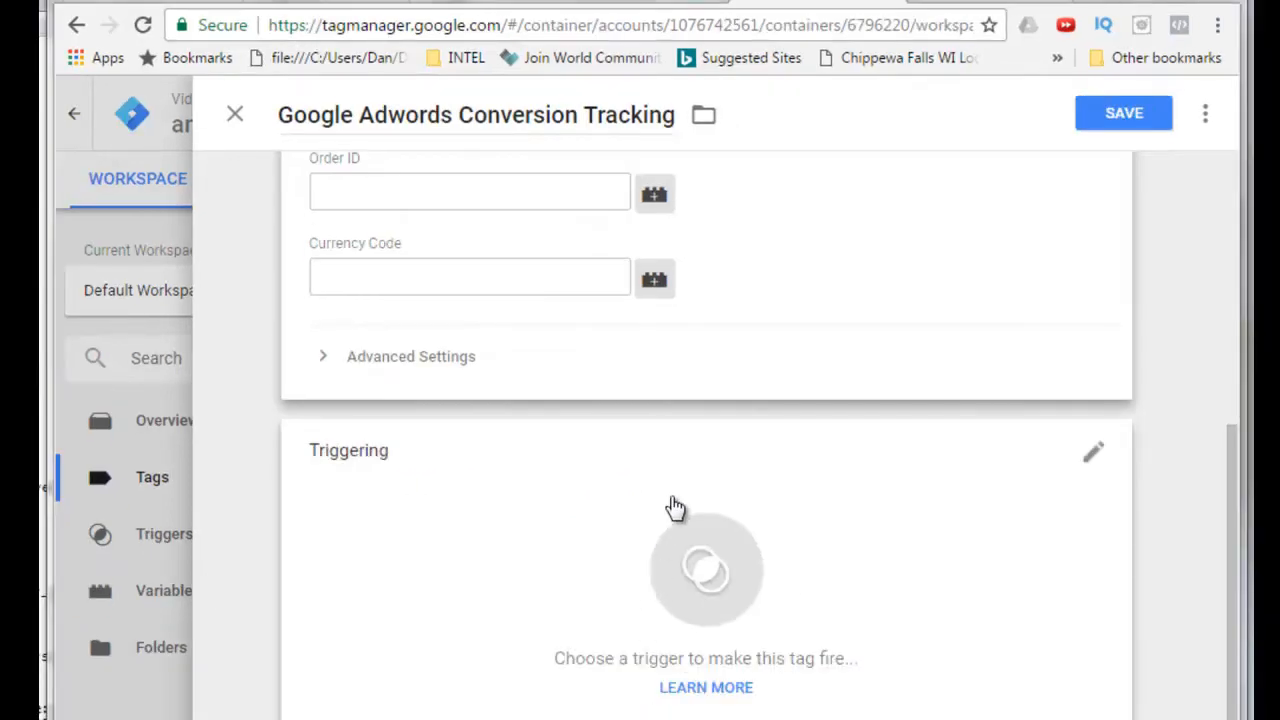
Add a new firing trigger to the tag and name it Lead Signup Trigger.
{"action": "left_click", "coordinate": [686, 580]}
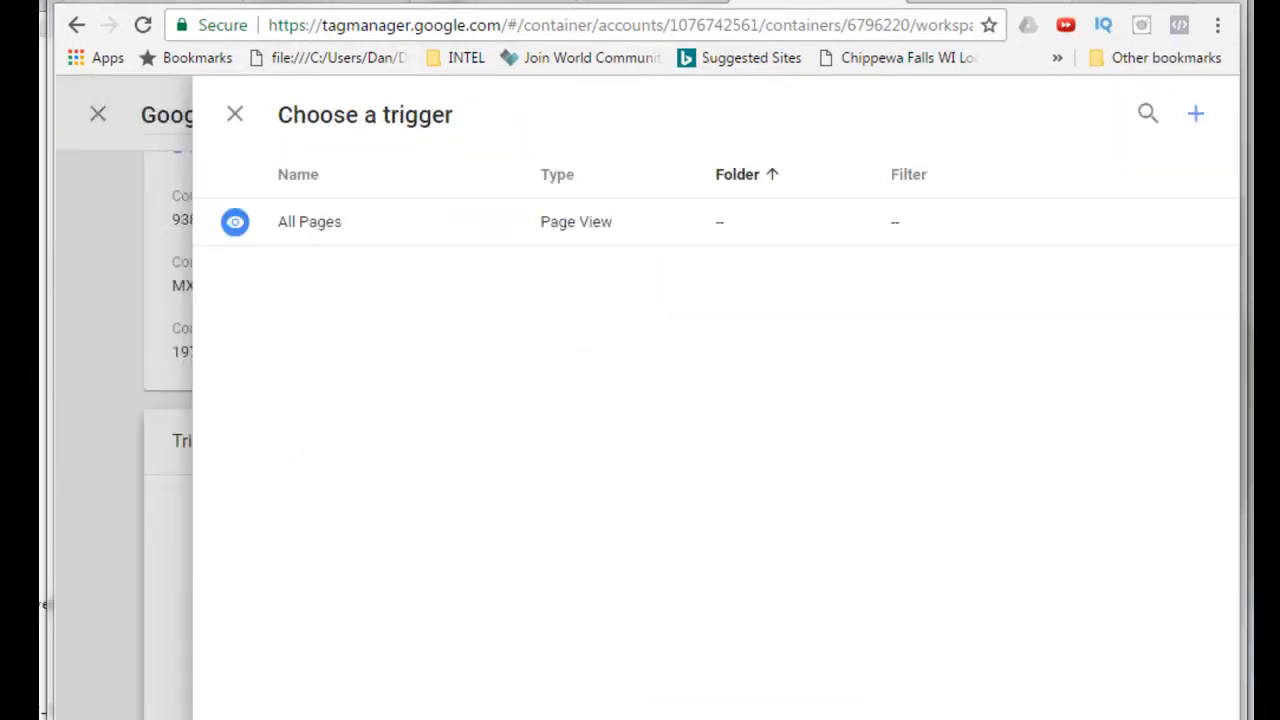
{"action": "left_click", "coordinate": [1199, 122]}
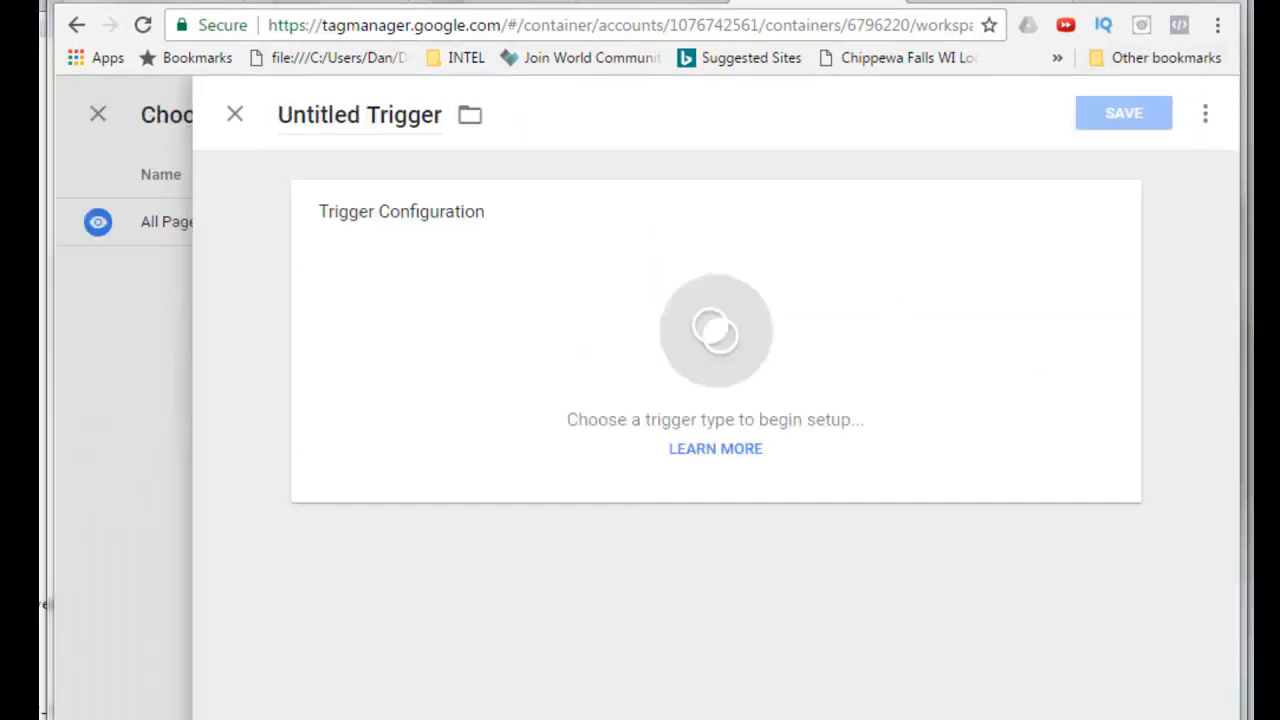
{"action": "double_click", "coordinate": [362, 113]}
{"action": "type", "text": "Lead Signup"}
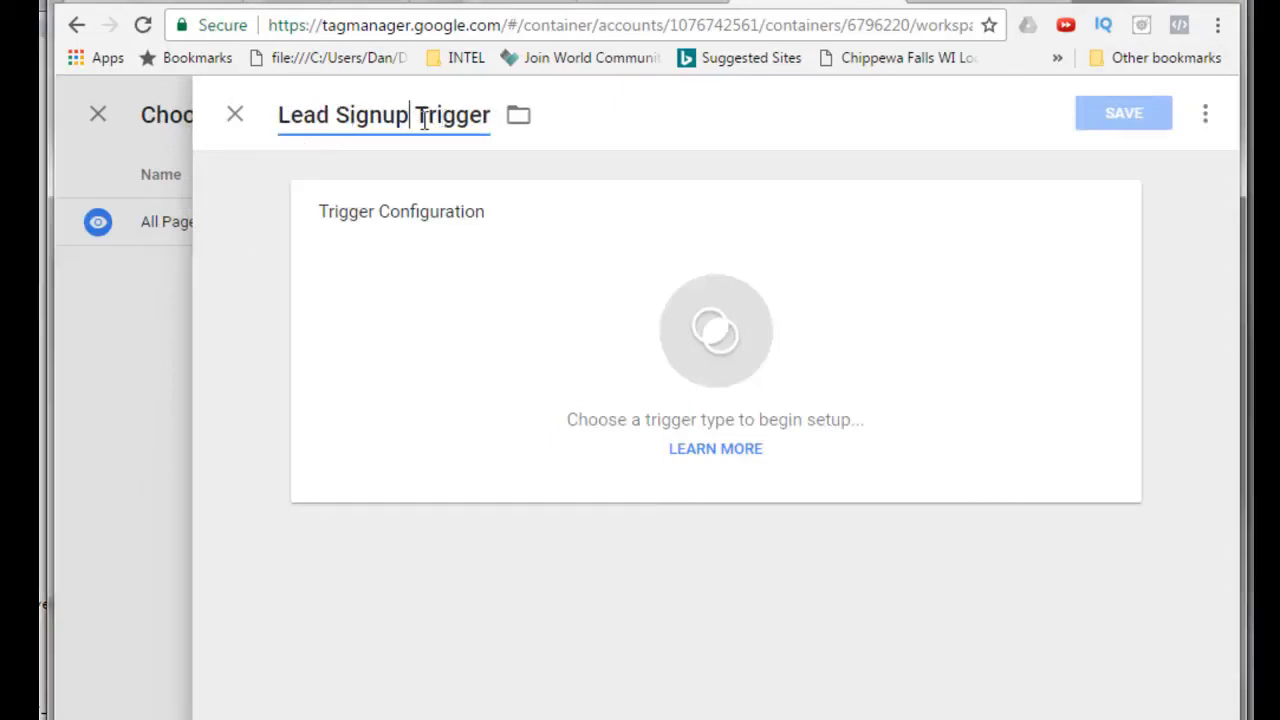
Configure the trigger as Page View firing on Some Page Views where Page URL contains thank-you.
{"action": "left_click", "coordinate": [754, 318]}
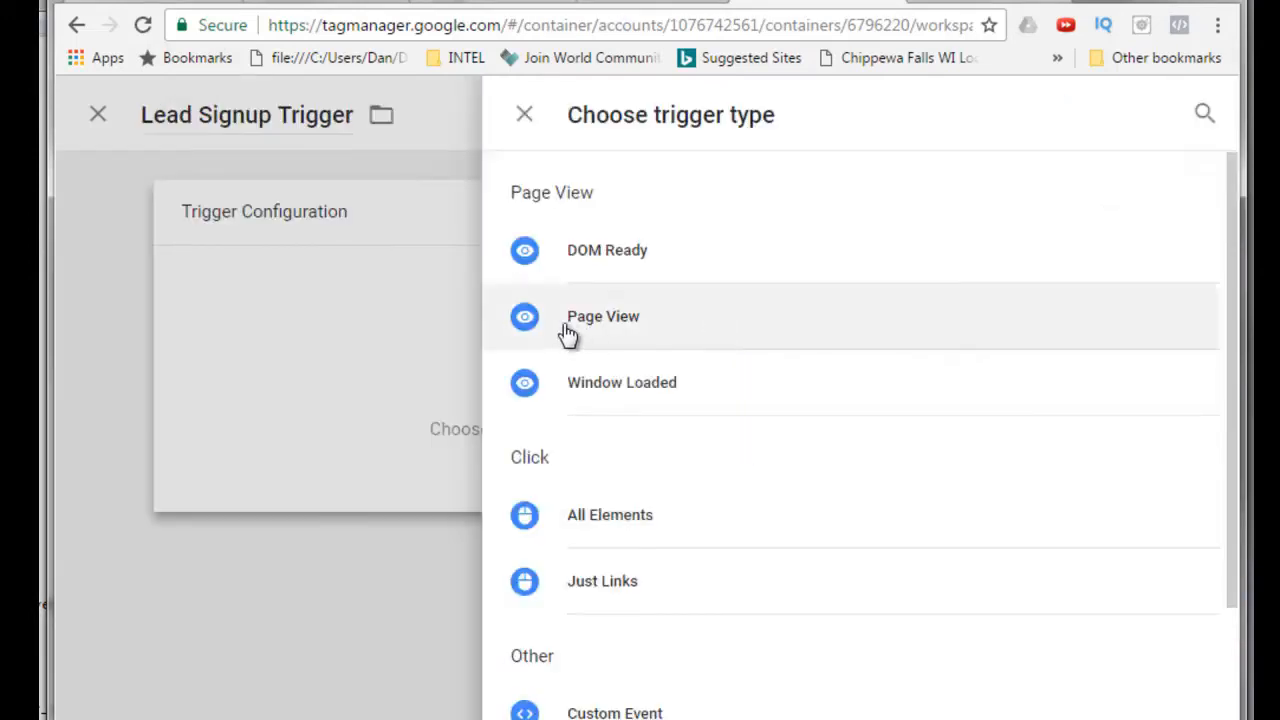
{"action": "left_click", "coordinate": [524, 320]}
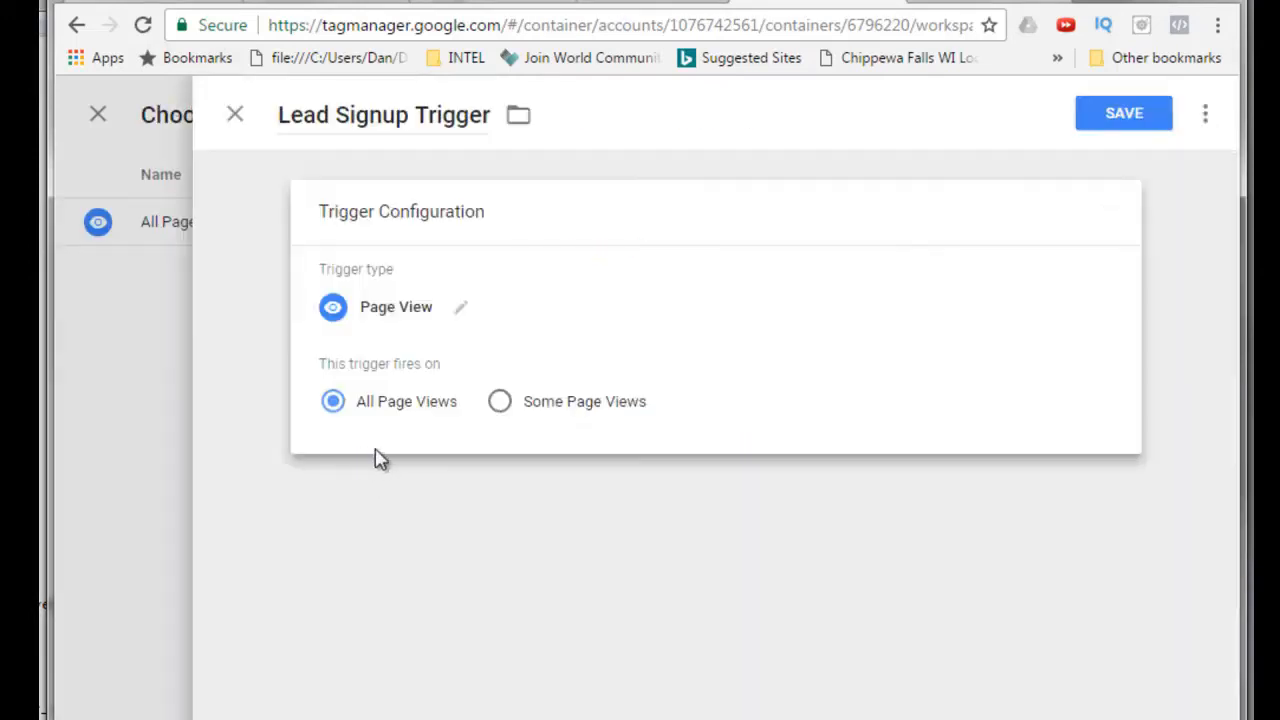
{"action": "left_click", "coordinate": [500, 404]}
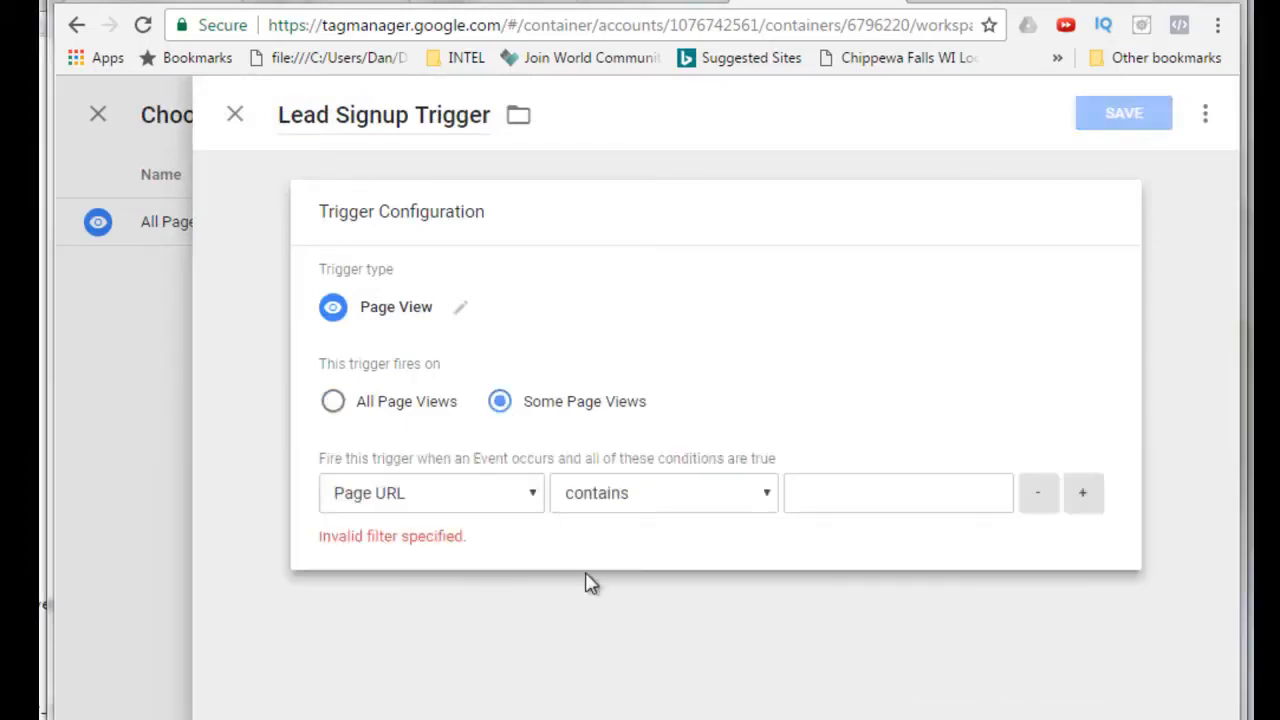
{"action": "left_click", "coordinate": [534, 495]}
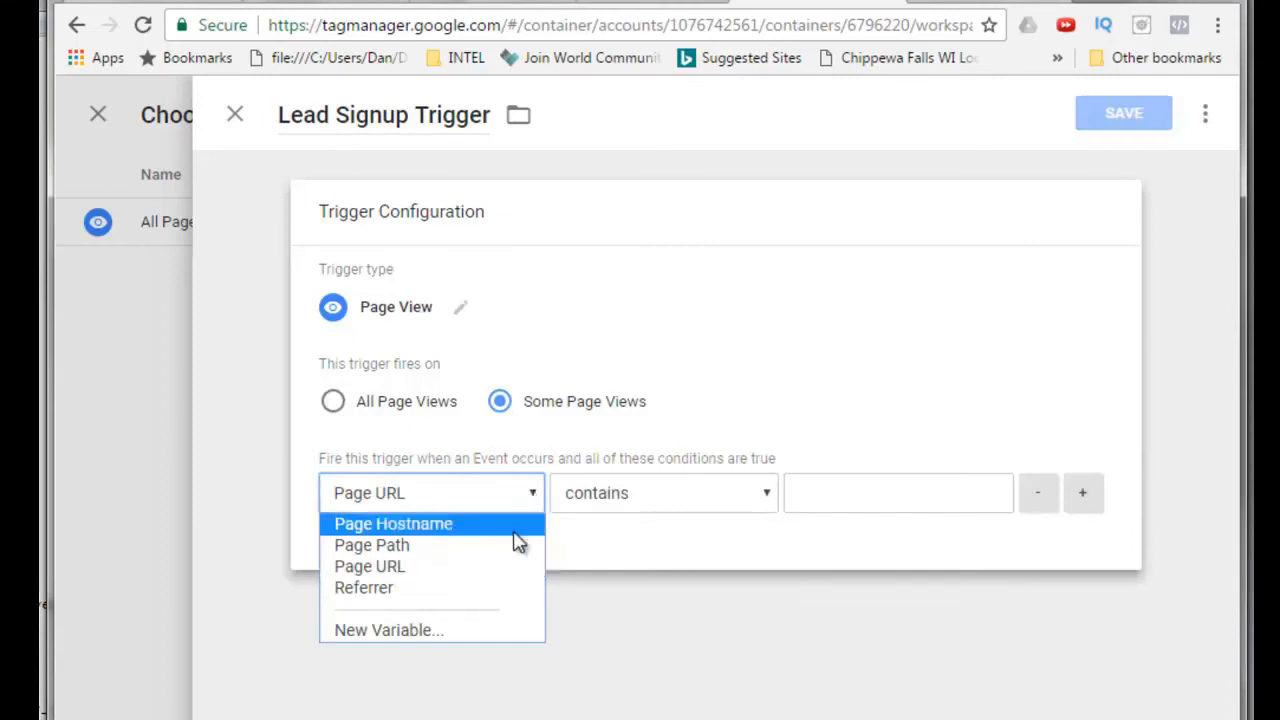
{"action": "left_click", "coordinate": [410, 570]}
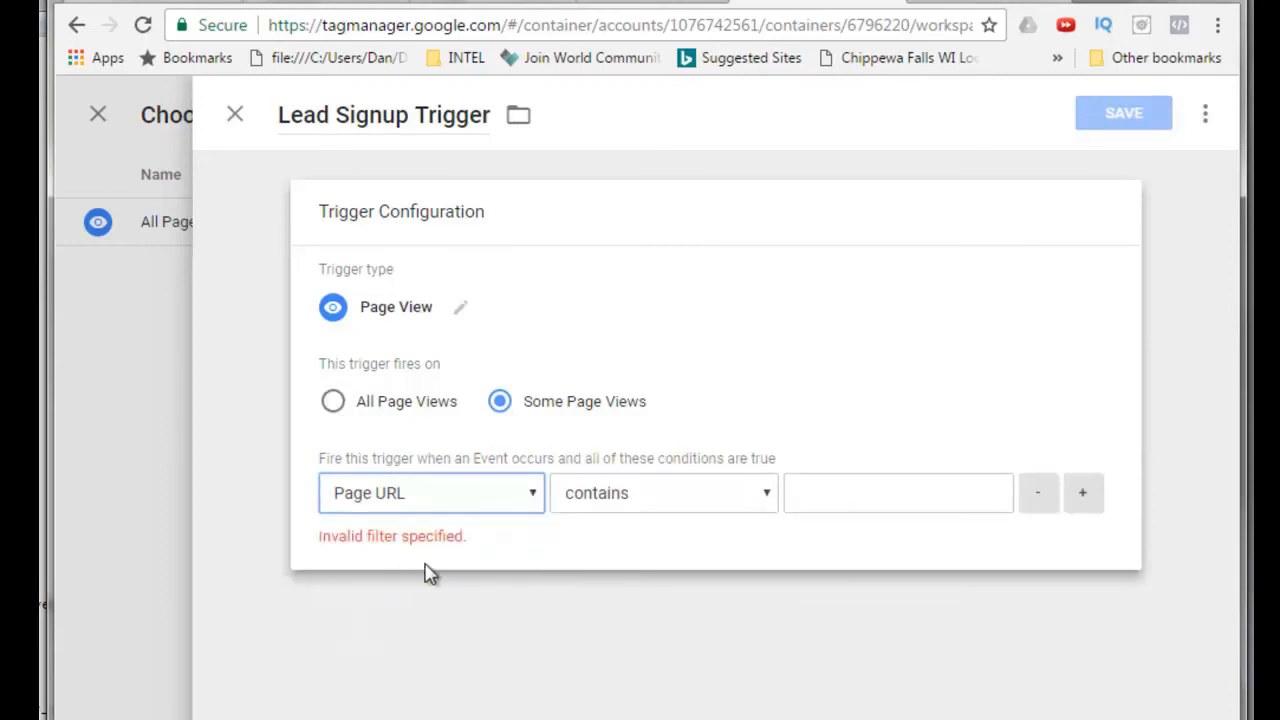
{"action": "left_click", "coordinate": [42, 510]}
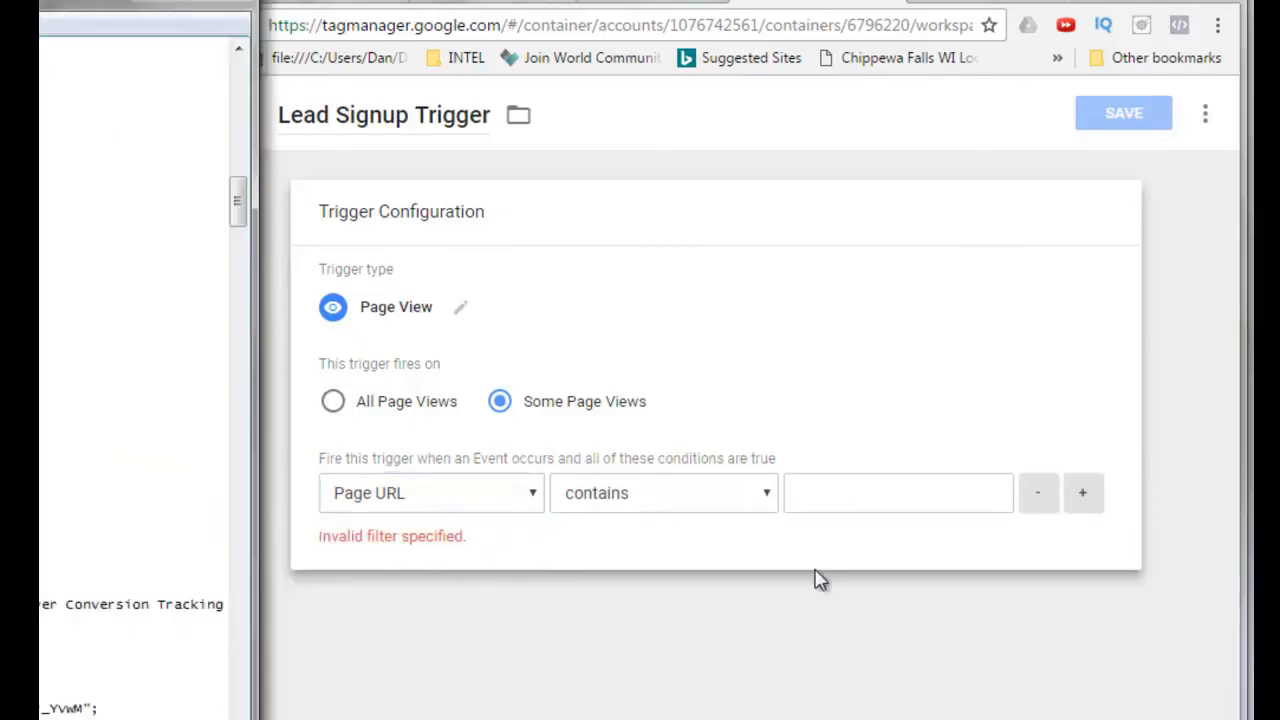
{"action": "left_click", "coordinate": [813, 487]}
{"action": "right_click", "coordinate": [811, 492]}
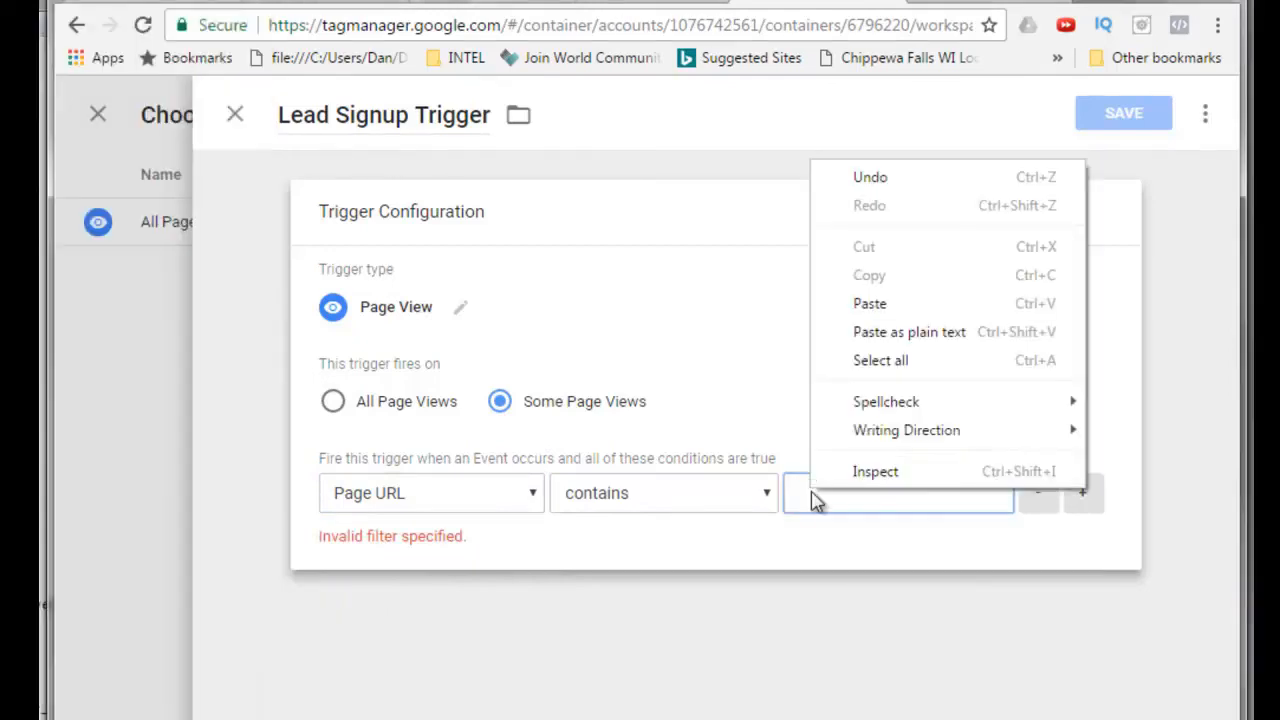
{"action": "left_click", "coordinate": [845, 304]}
Save the new trigger and then the AdWords conversion tag.
{"action": "left_click", "coordinate": [1132, 118]}
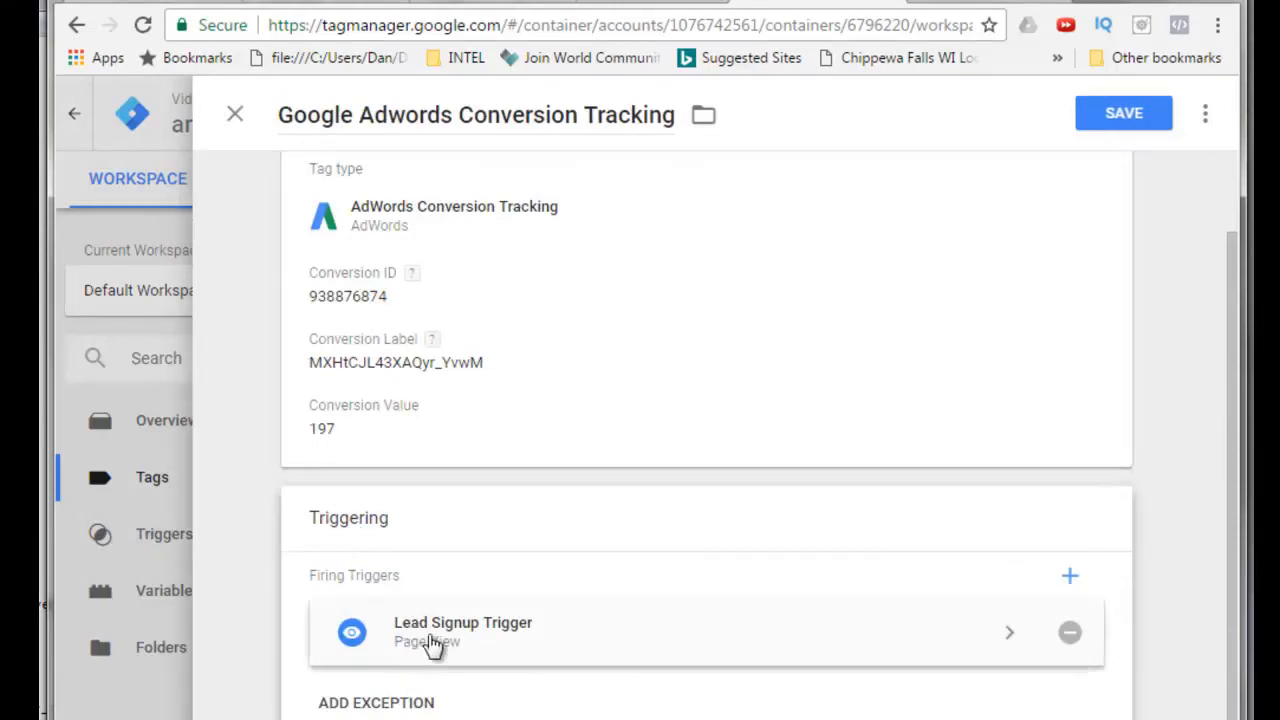
{"action": "left_click", "coordinate": [1124, 115]}
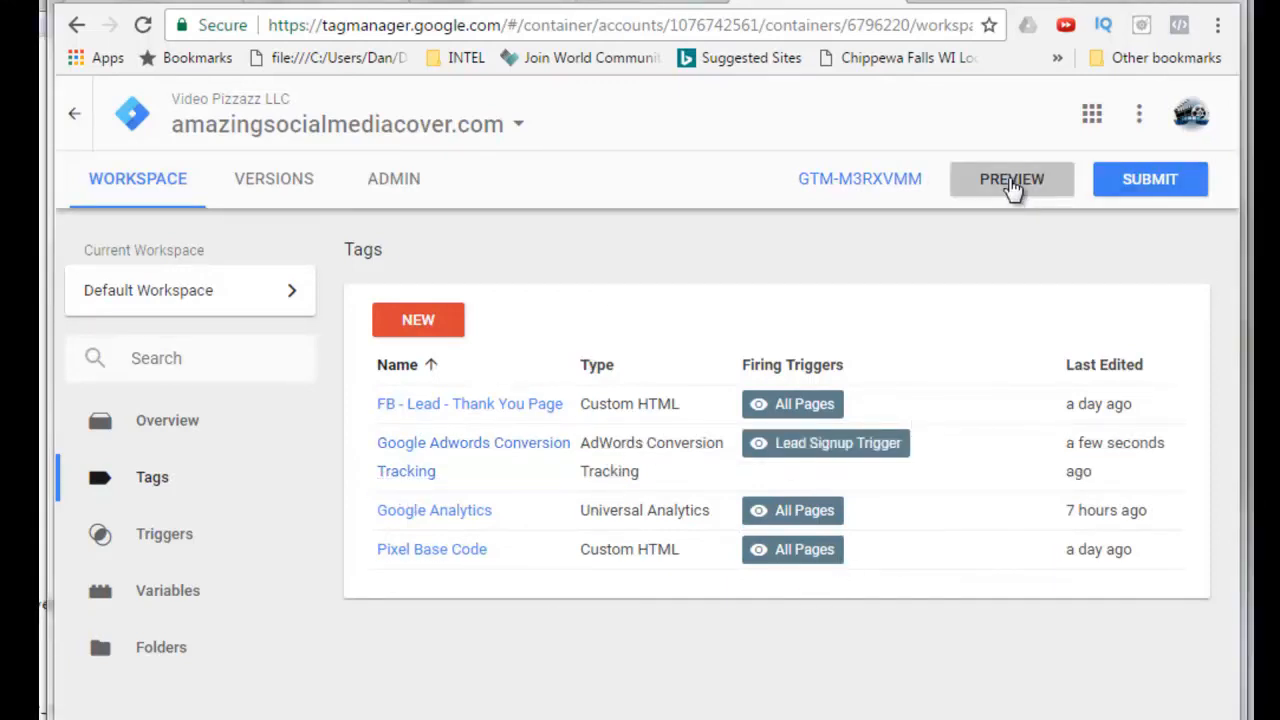
Turn on preview mode for the workspace, then leave preview mode again.
{"action": "left_click", "coordinate": [1010, 180]}
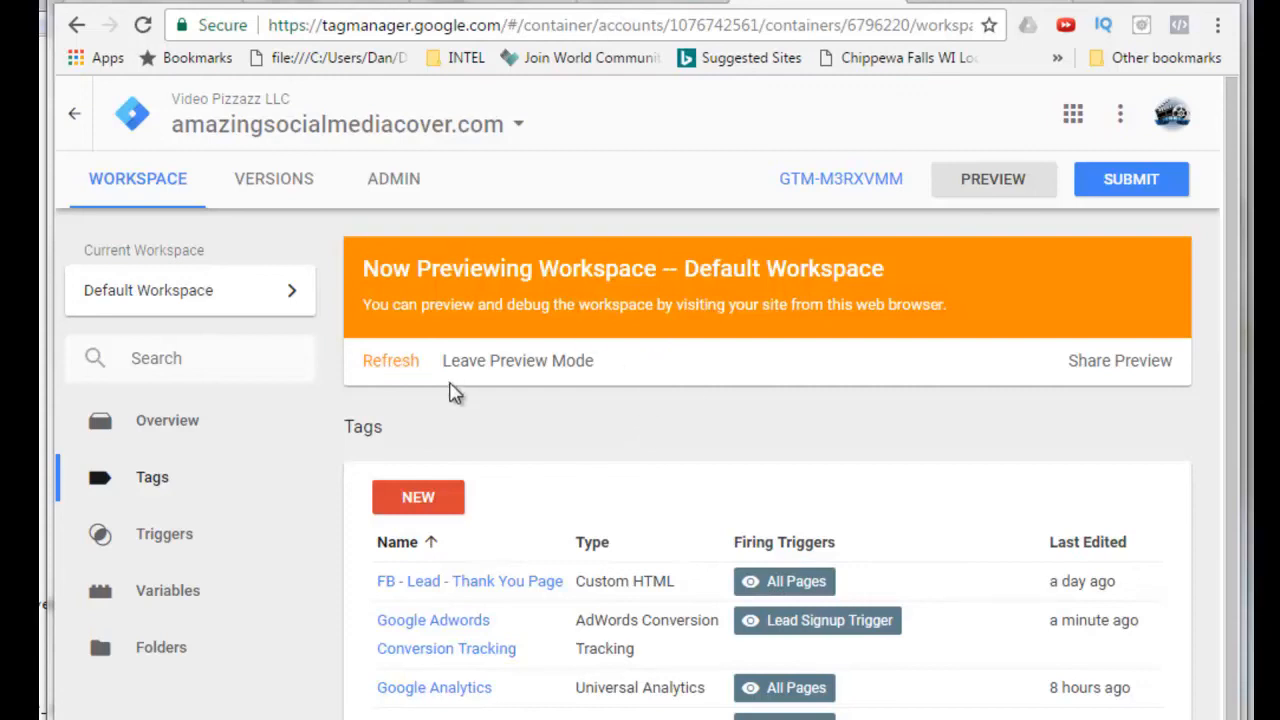
{"action": "left_click", "coordinate": [512, 366]}
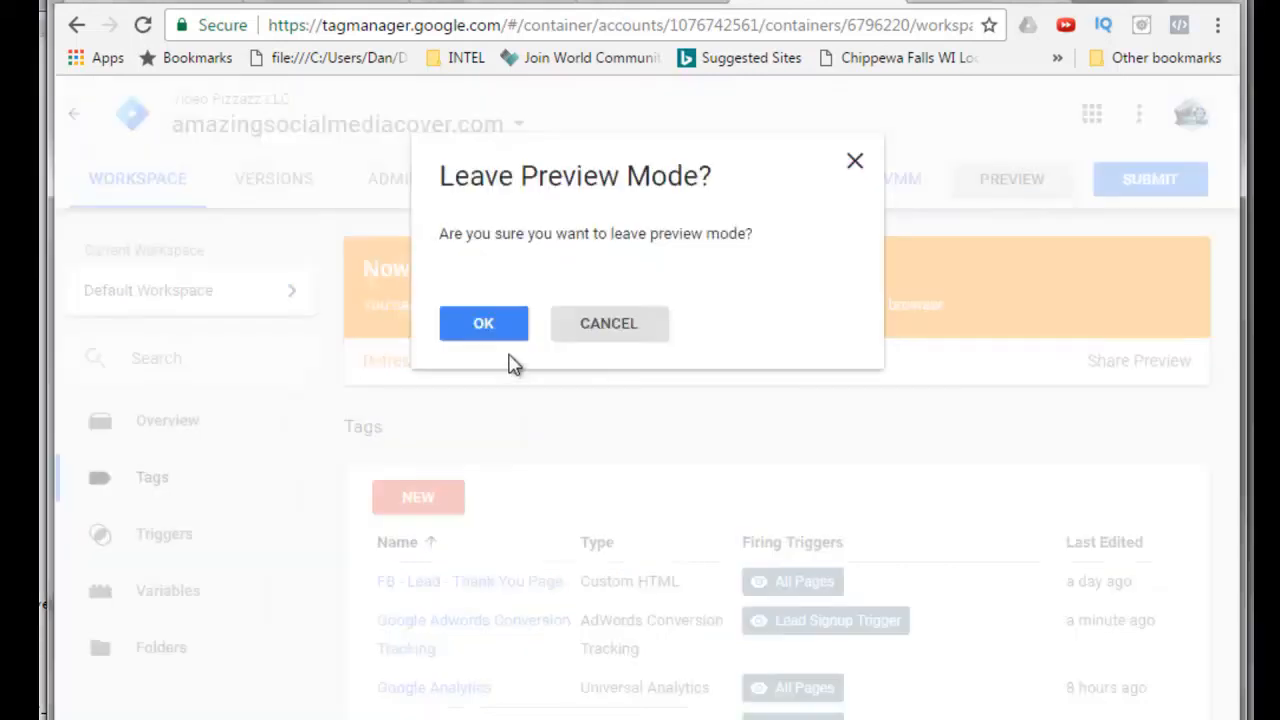
{"action": "left_click", "coordinate": [486, 328]}
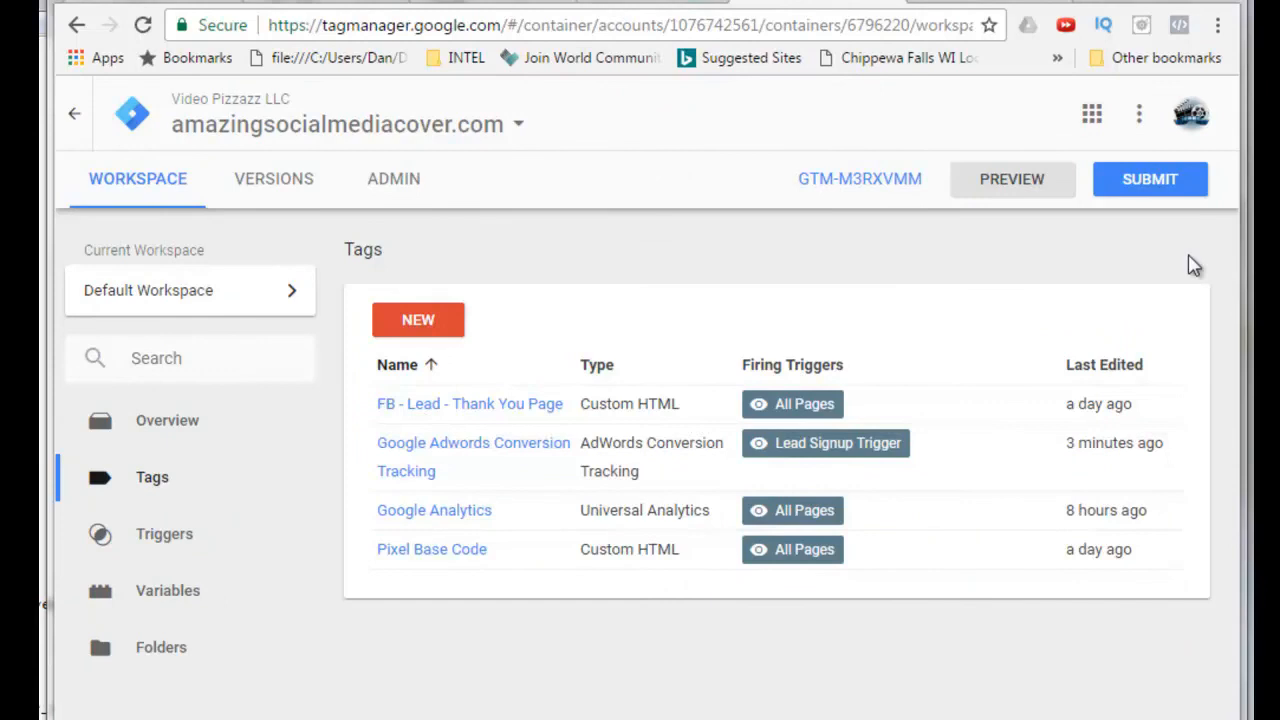
Submit the workspace changes with the version name Added Adwords Conversion Tracking.
{"action": "left_click", "coordinate": [1148, 180]}
{"action": "left_click", "coordinate": [330, 382]}
{"action": "right_click", "coordinate": [337, 388]}
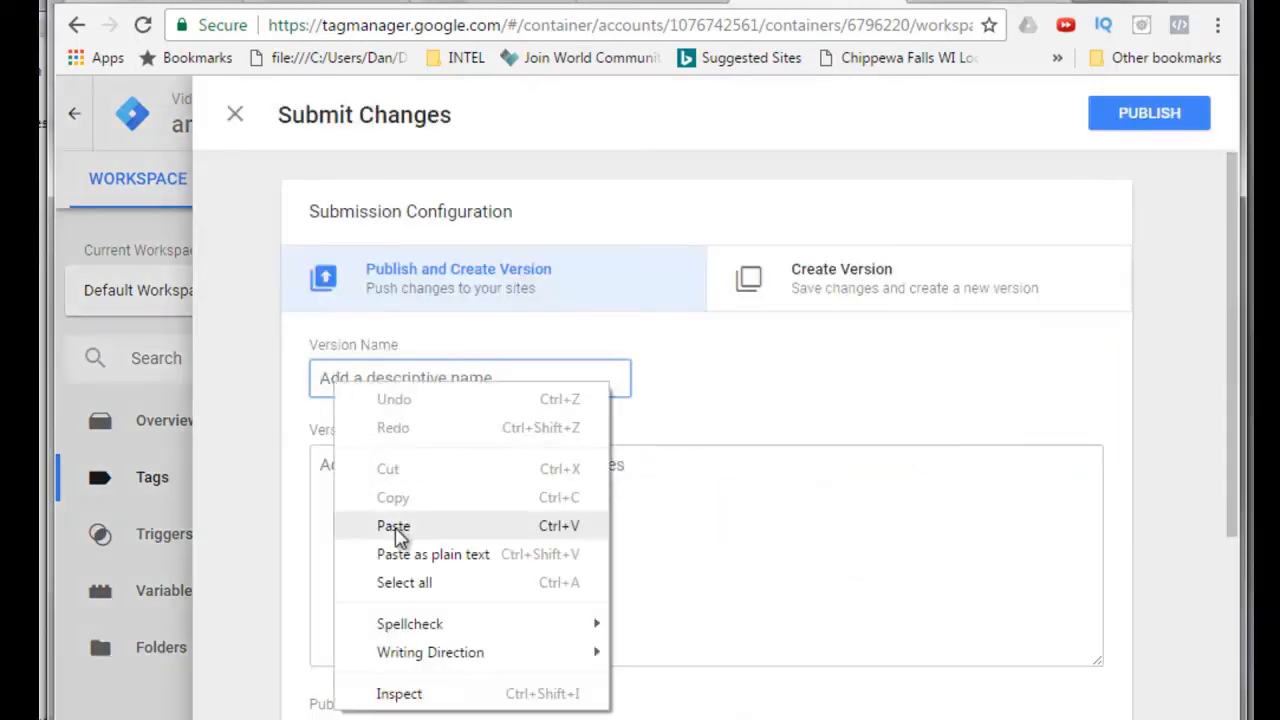
{"action": "left_click", "coordinate": [400, 527]}
{"action": "type", "text": "Added Adwords Conversion Tracking"}
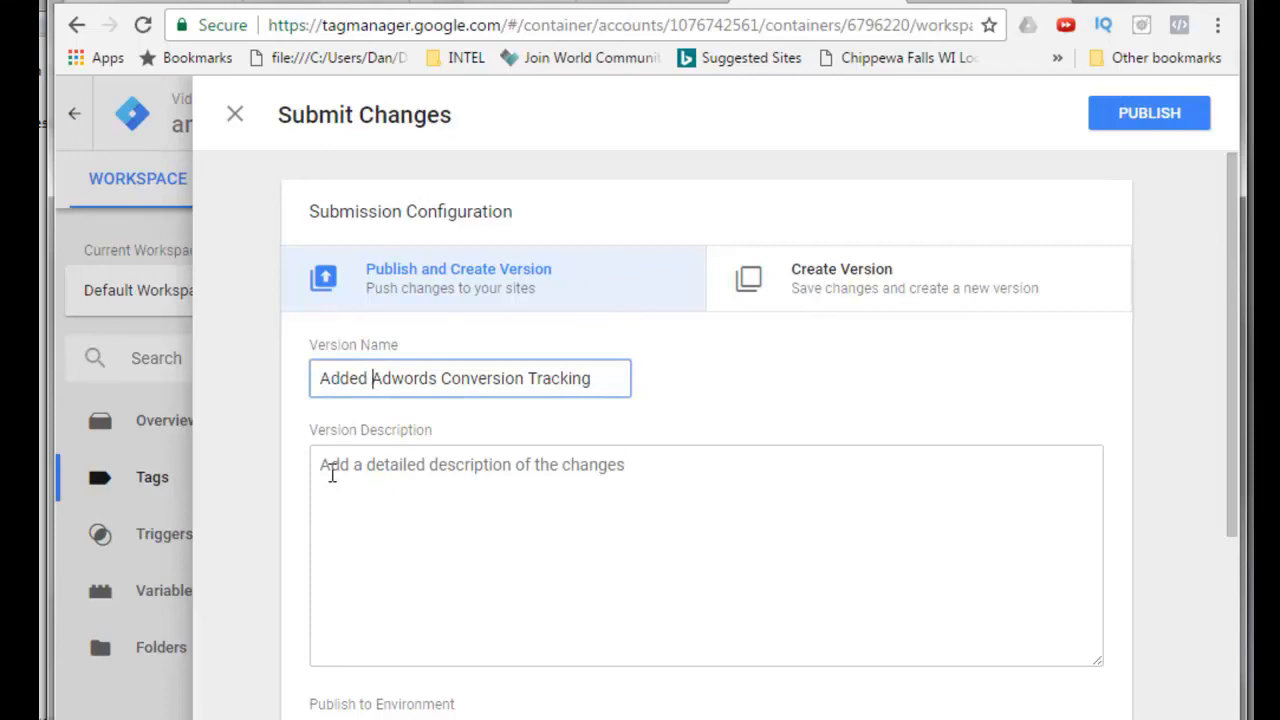
Enter the version description Added Adwords Conversion Tracking on Thank You page of AmazingSocialMediaCover.com.
{"action": "left_click", "coordinate": [325, 467]}
{"action": "right_click", "coordinate": [325, 467]}
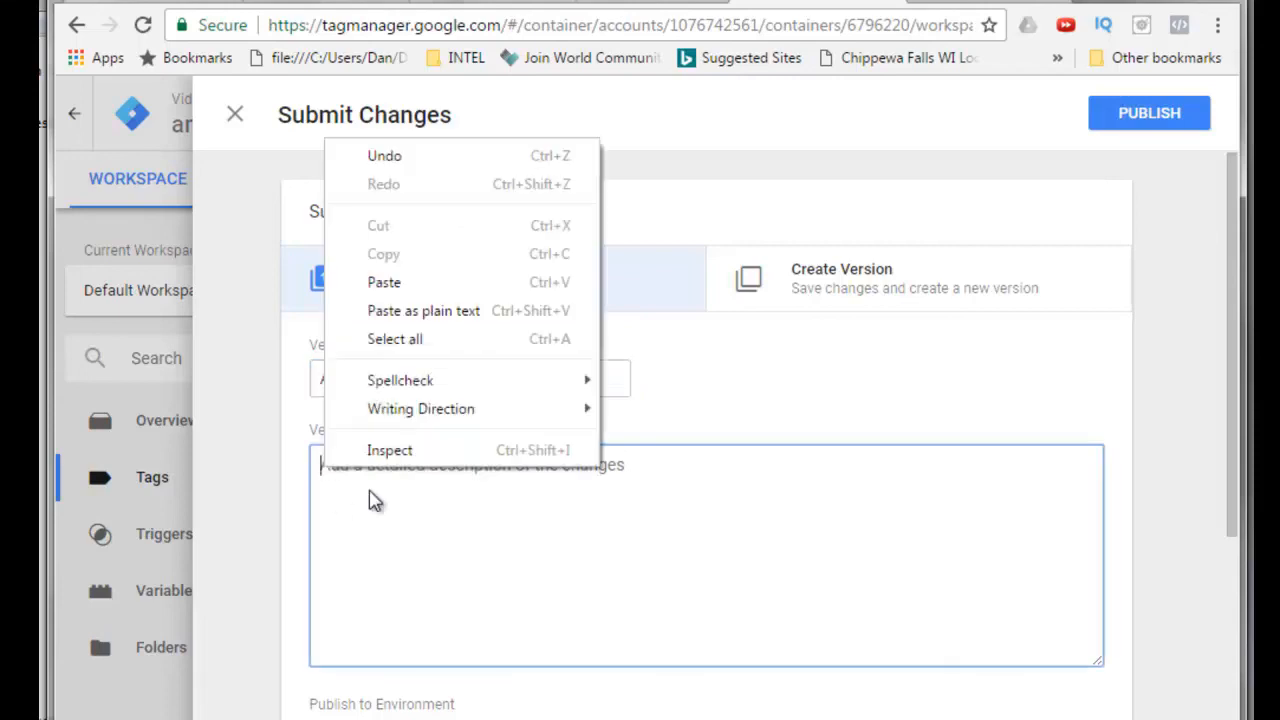
{"action": "left_click", "coordinate": [378, 286]}
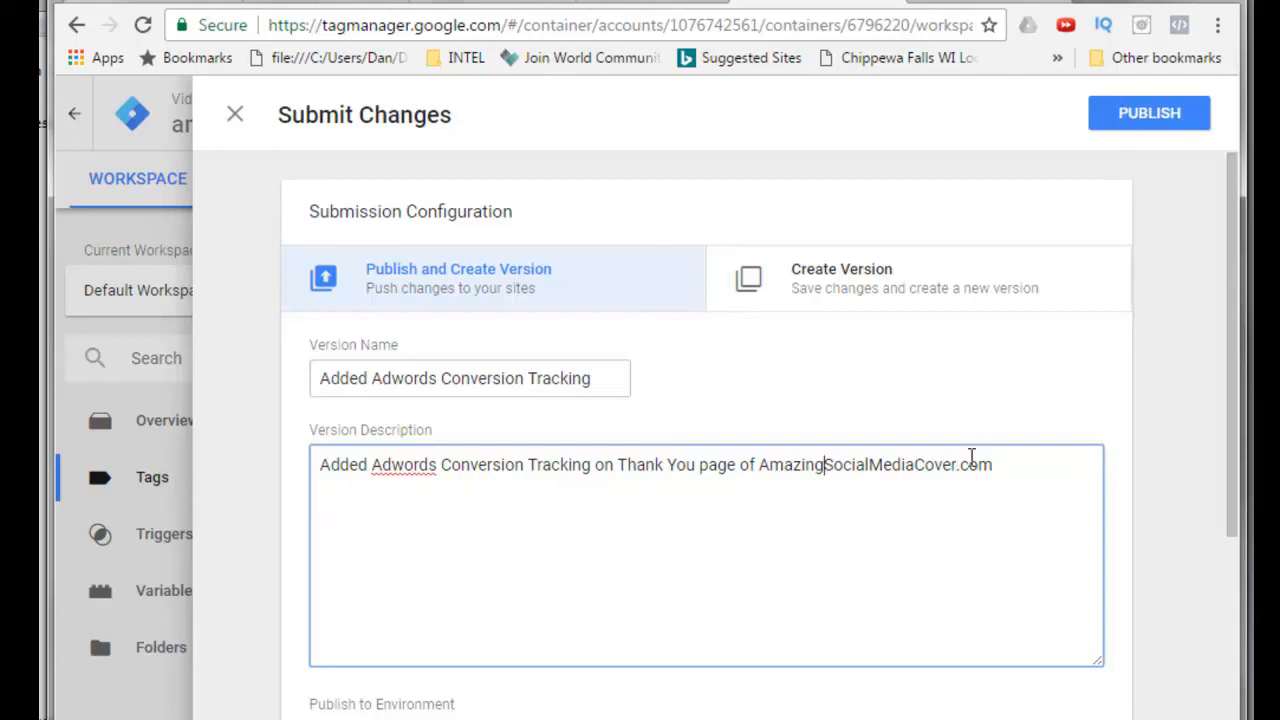
Publish the new container version.
{"action": "left_click", "coordinate": [1142, 120]}
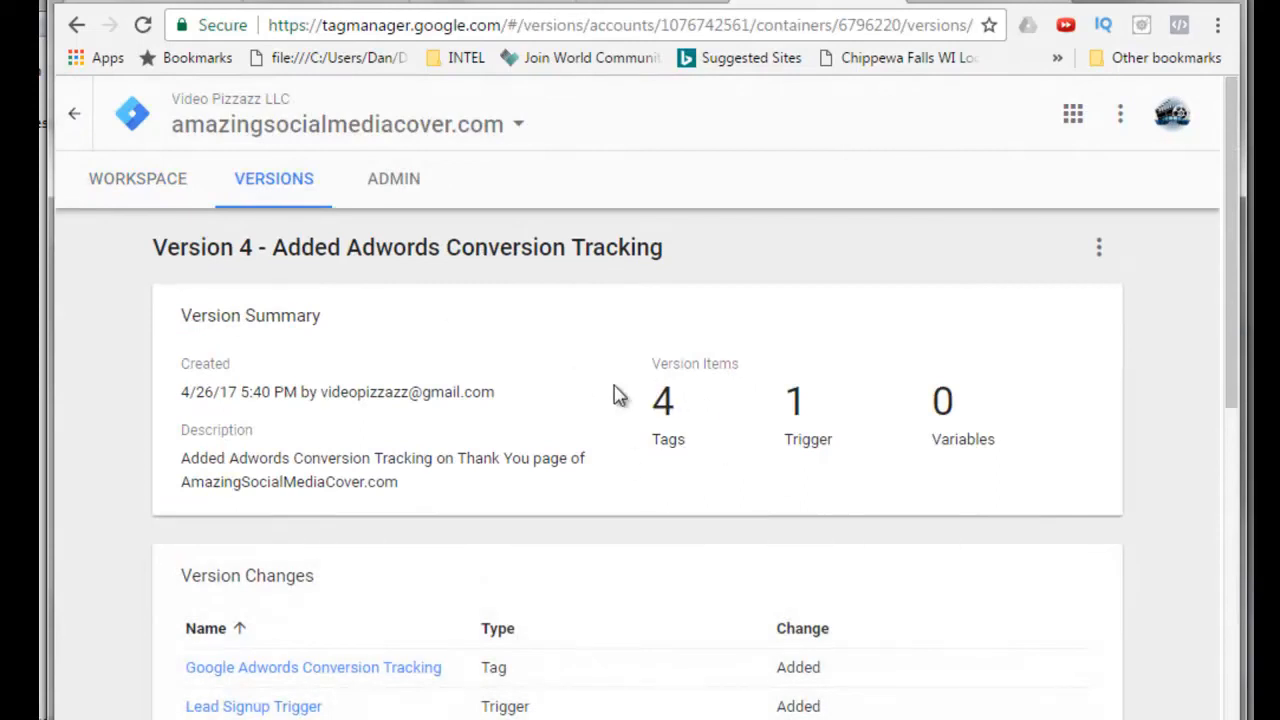
{"action": "scroll", "coordinate": [315, 515], "scroll_direction": "down", "scroll_amount": 6}
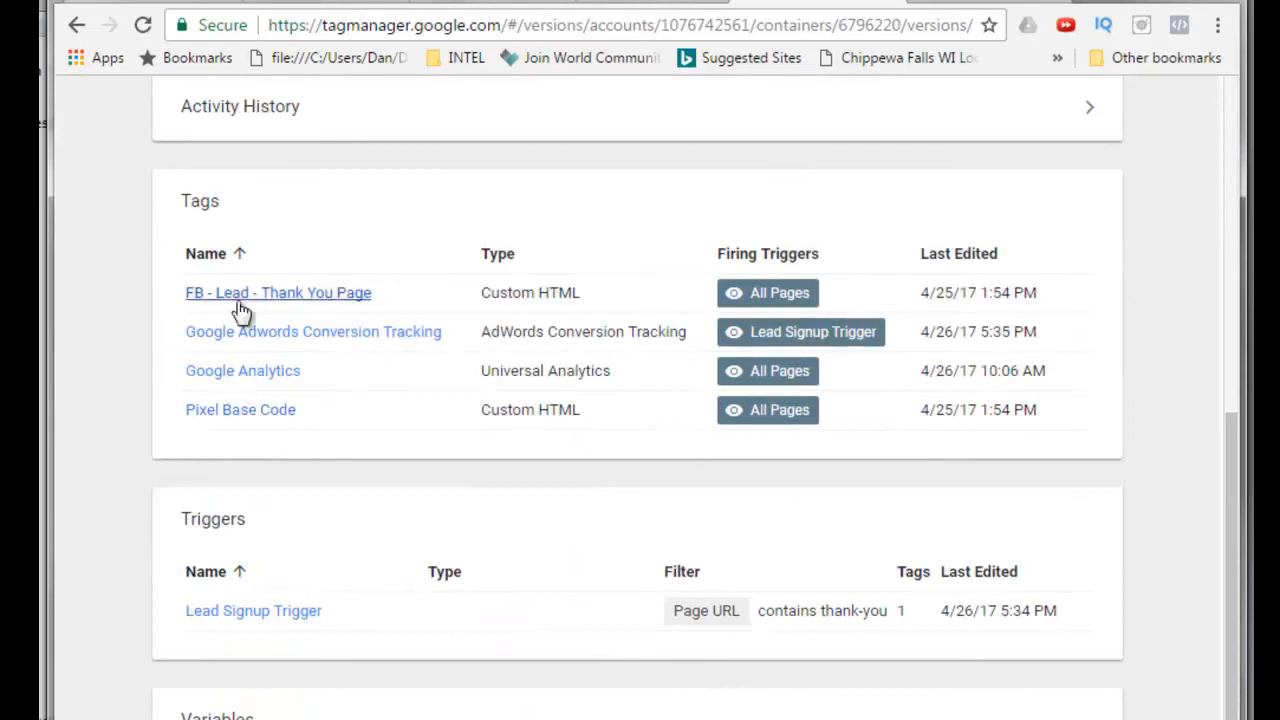
{"action": "scroll", "coordinate": [390, 560], "scroll_direction": "up", "scroll_amount": 6}
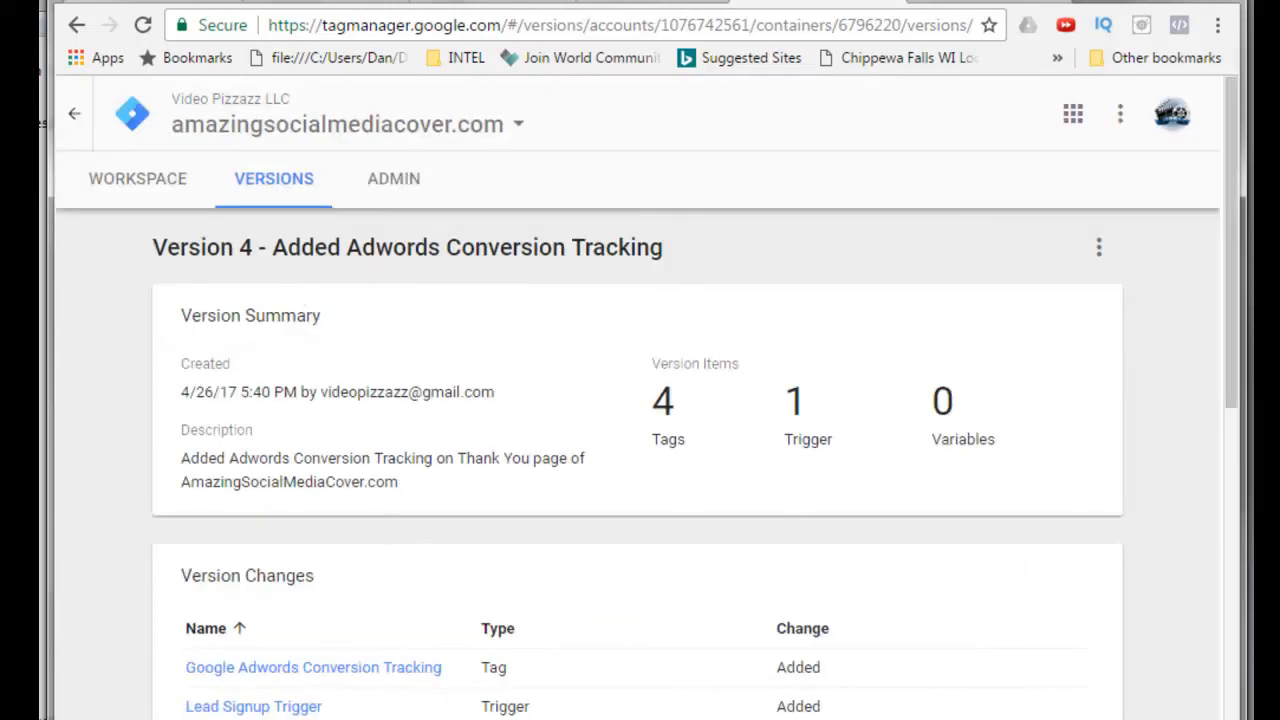